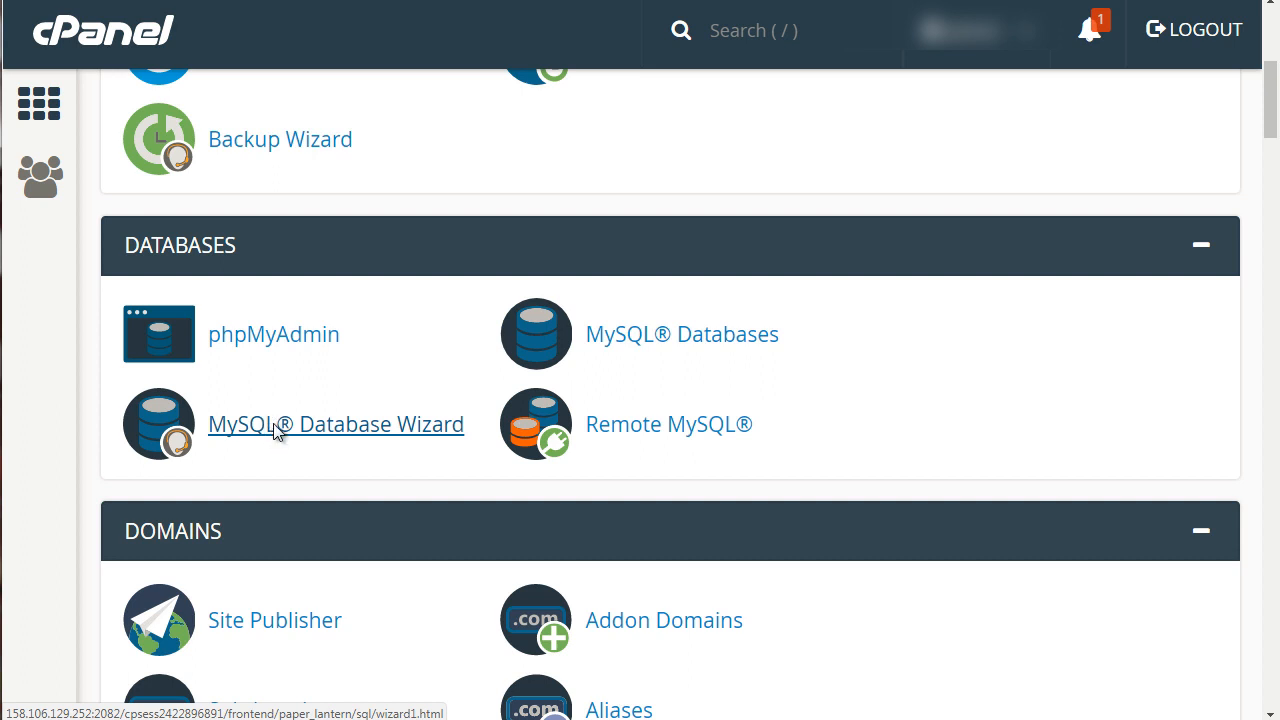
Create a new database with the name suffix dbbase using the MySQL Database Wizard.
left_click(300, 432)
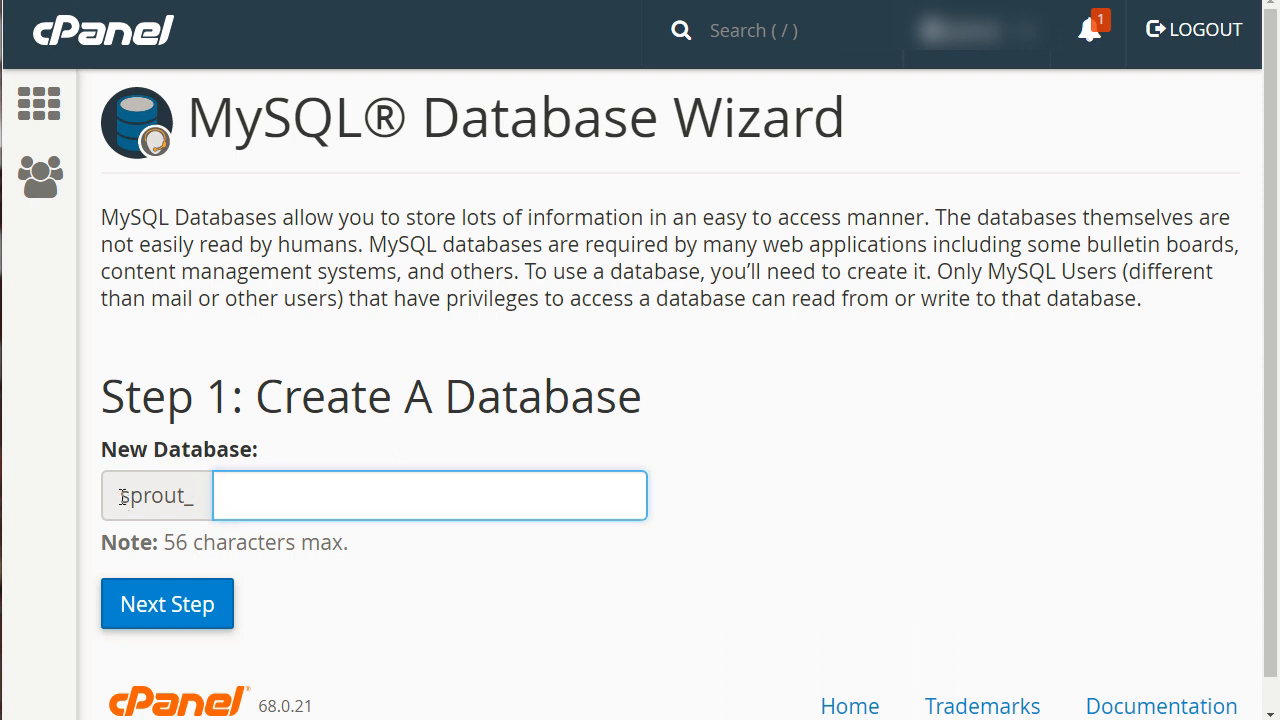
left_click_drag(122, 497, 195, 503)
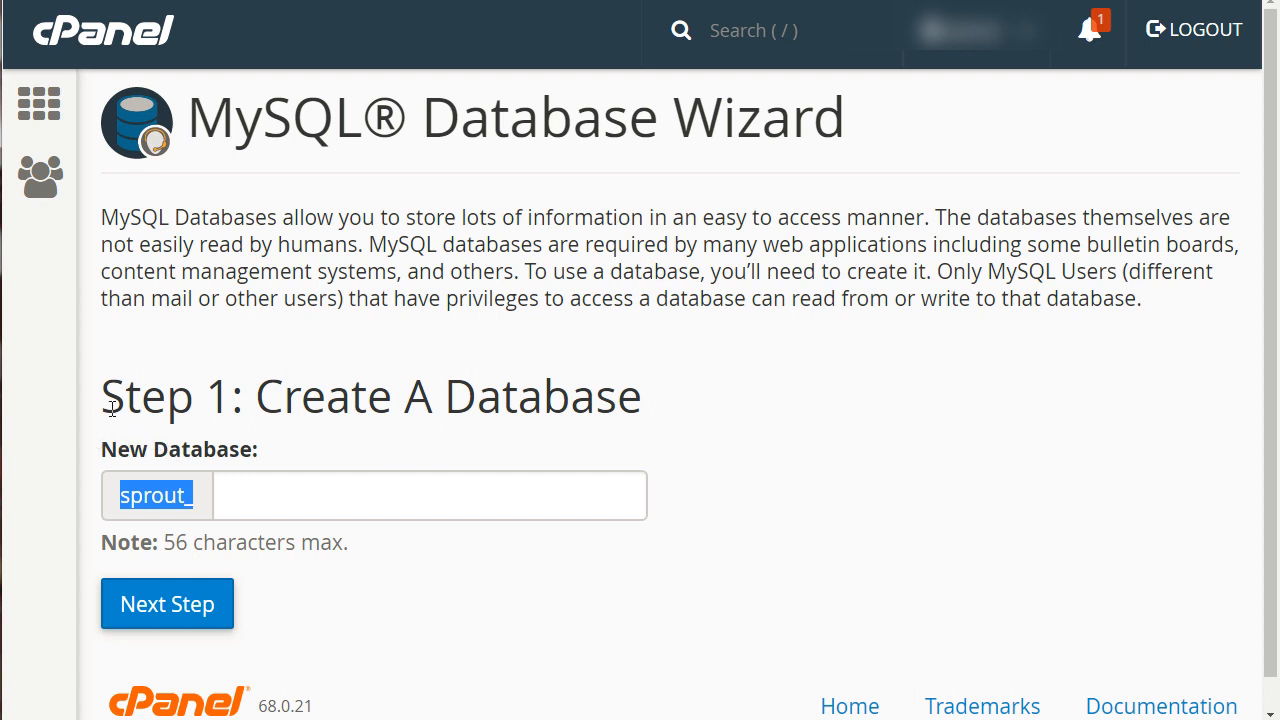
left_click(138, 489)
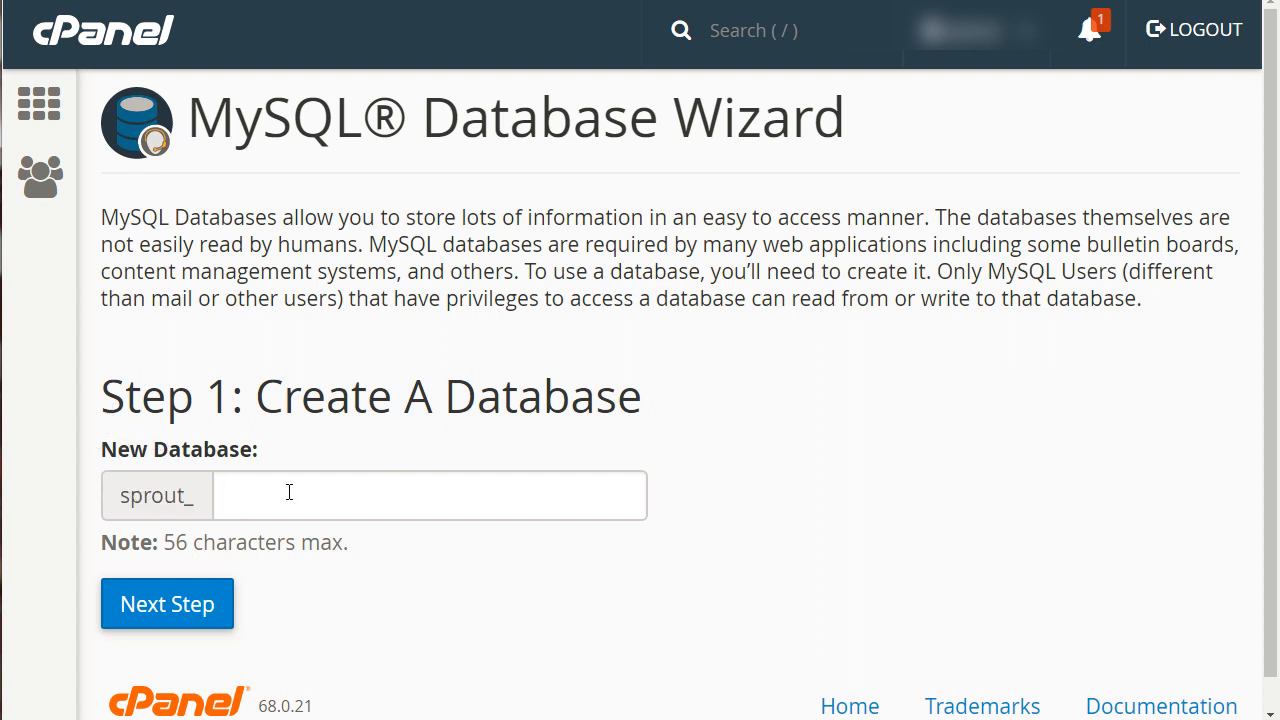
left_click(289, 492)
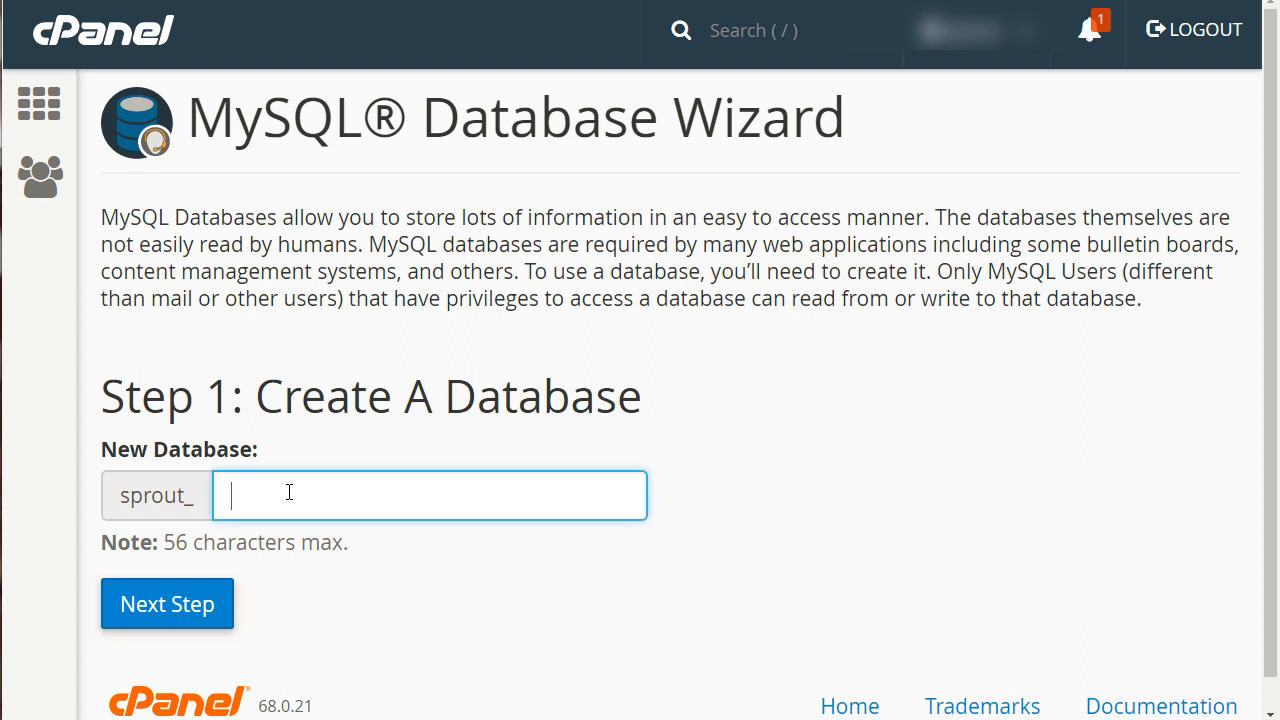
type("dbbase")
left_click(369, 410)
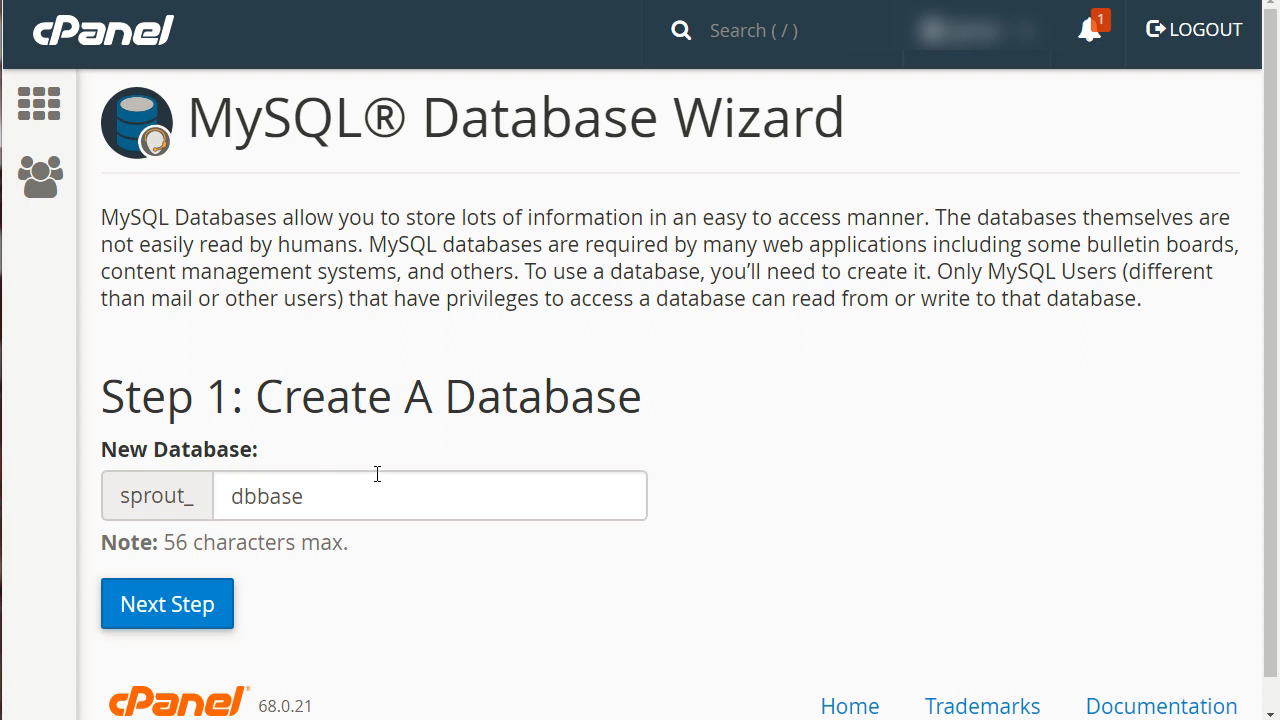
left_click(200, 623)
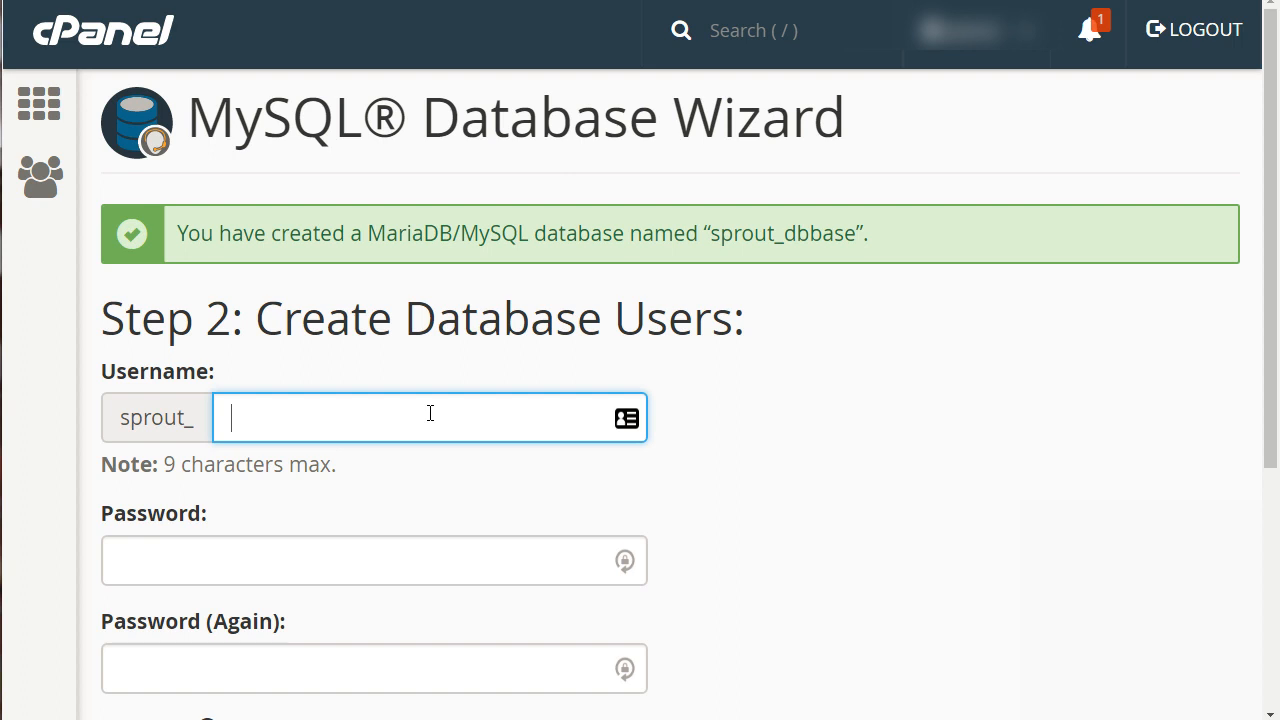
Enter user1 as the new database user's username.
type("user1")
key("Tab")
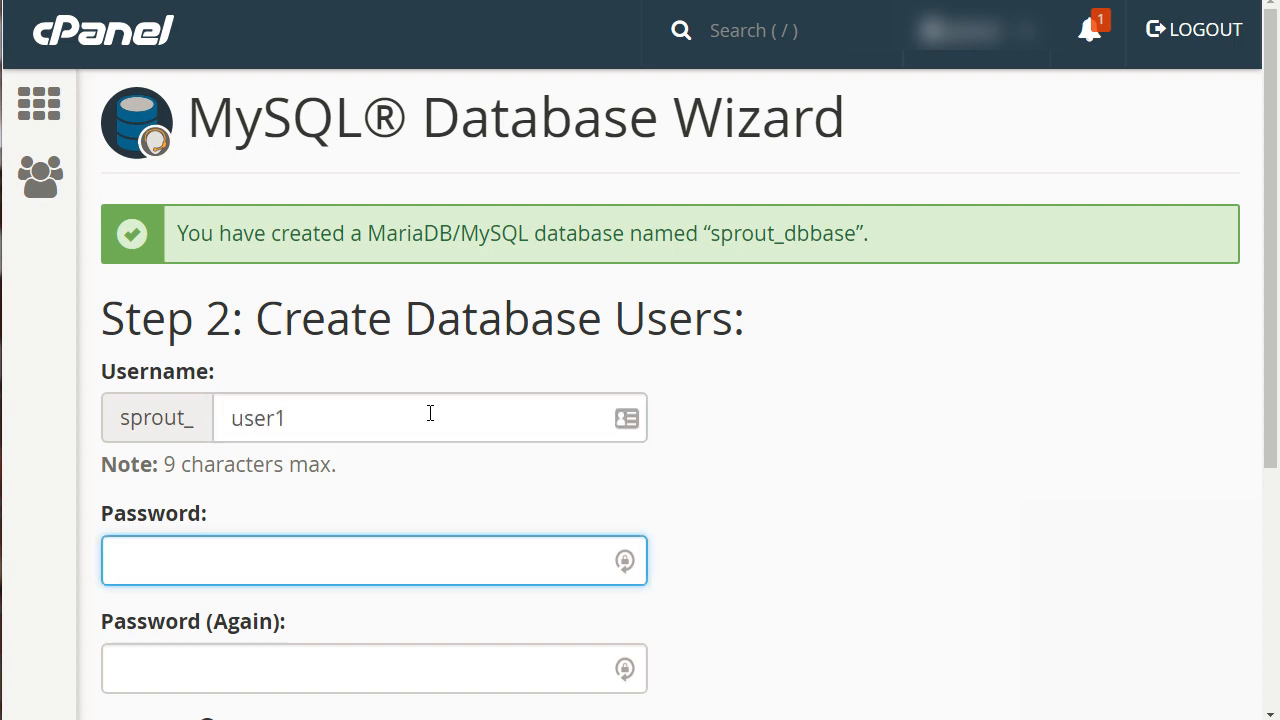
Fill both password fields with a password from the Password Generator and create the database user.
scroll(430, 413, "down", 2)
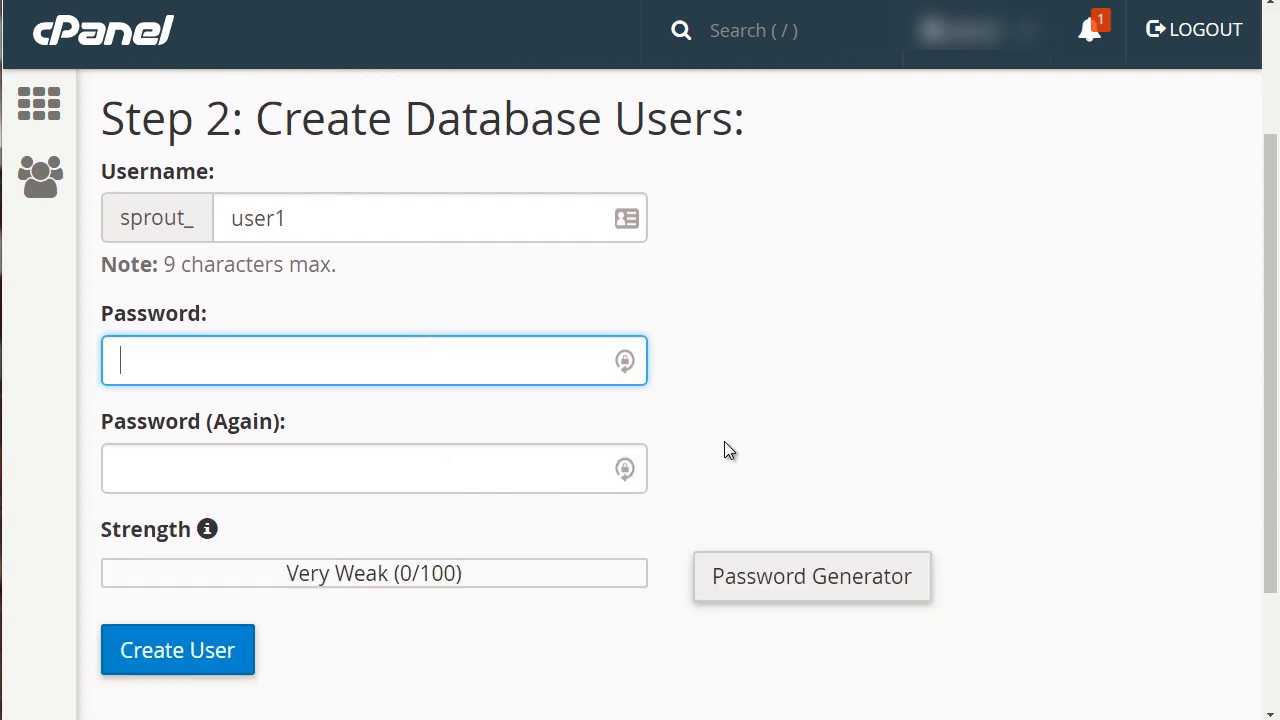
left_click(819, 586)
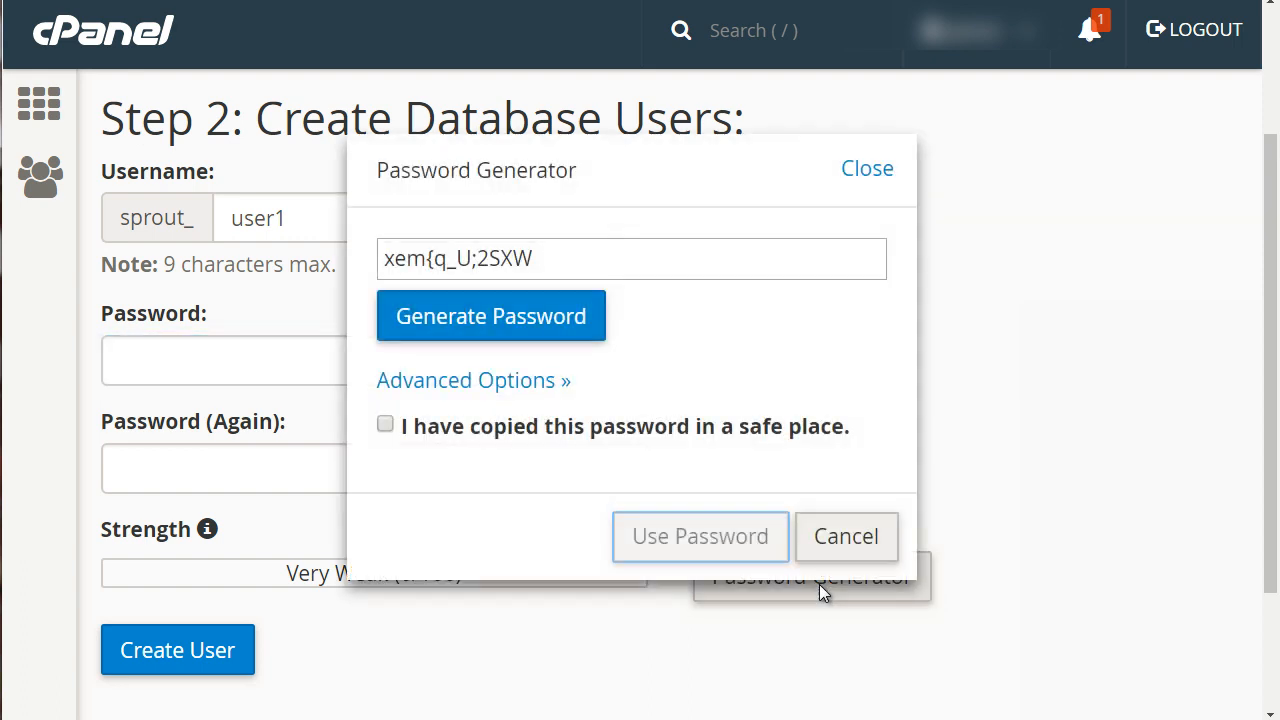
left_click_drag(570, 256, 382, 257)
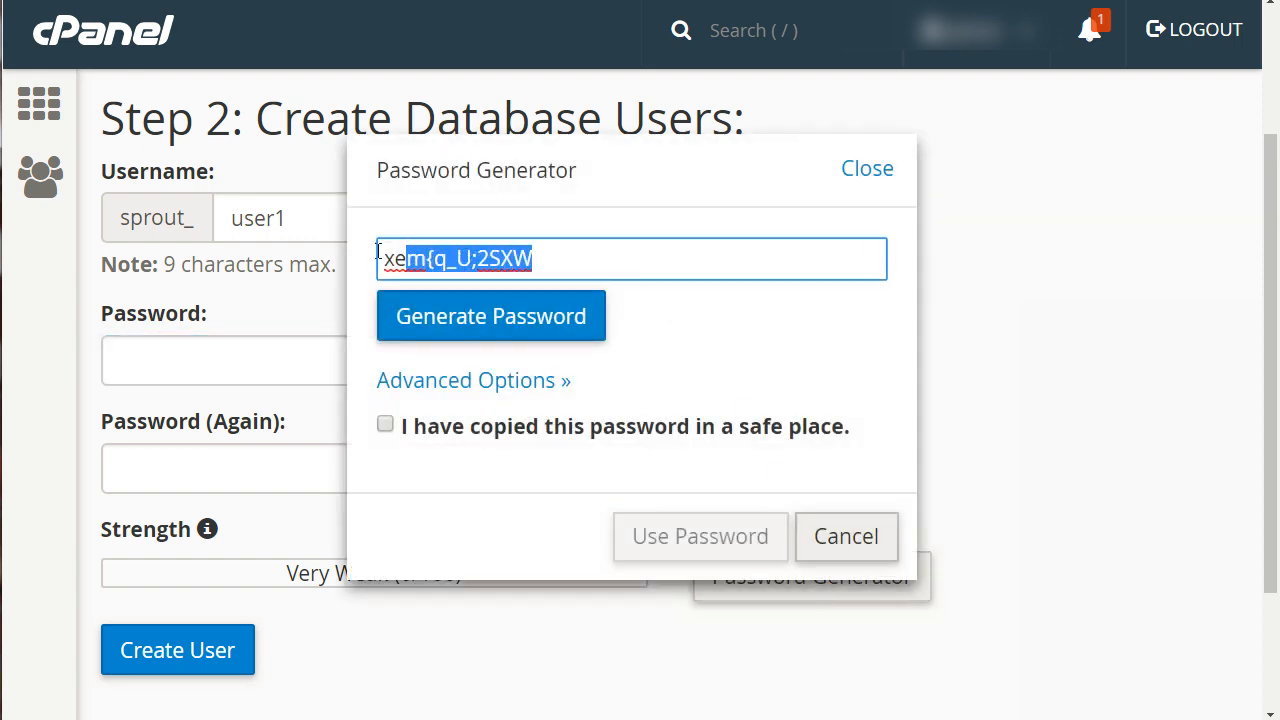
left_click(485, 333)
left_click(485, 334)
left_click(485, 333)
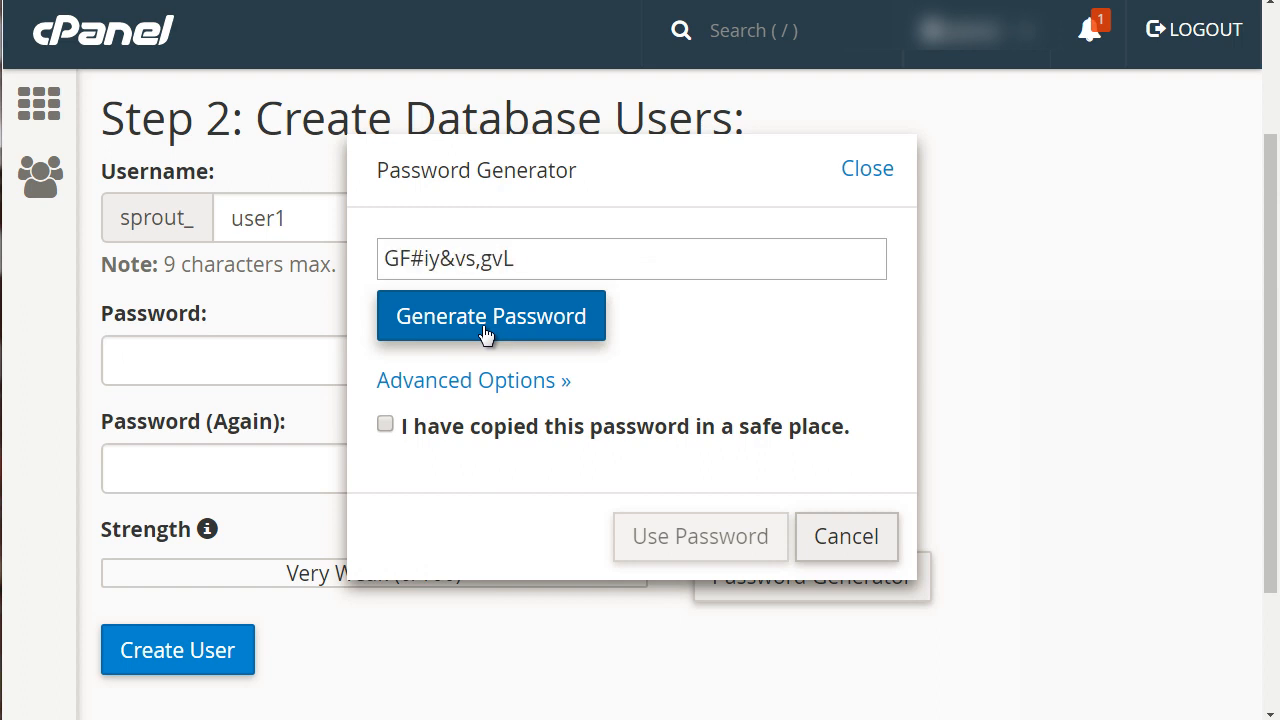
left_click(485, 333)
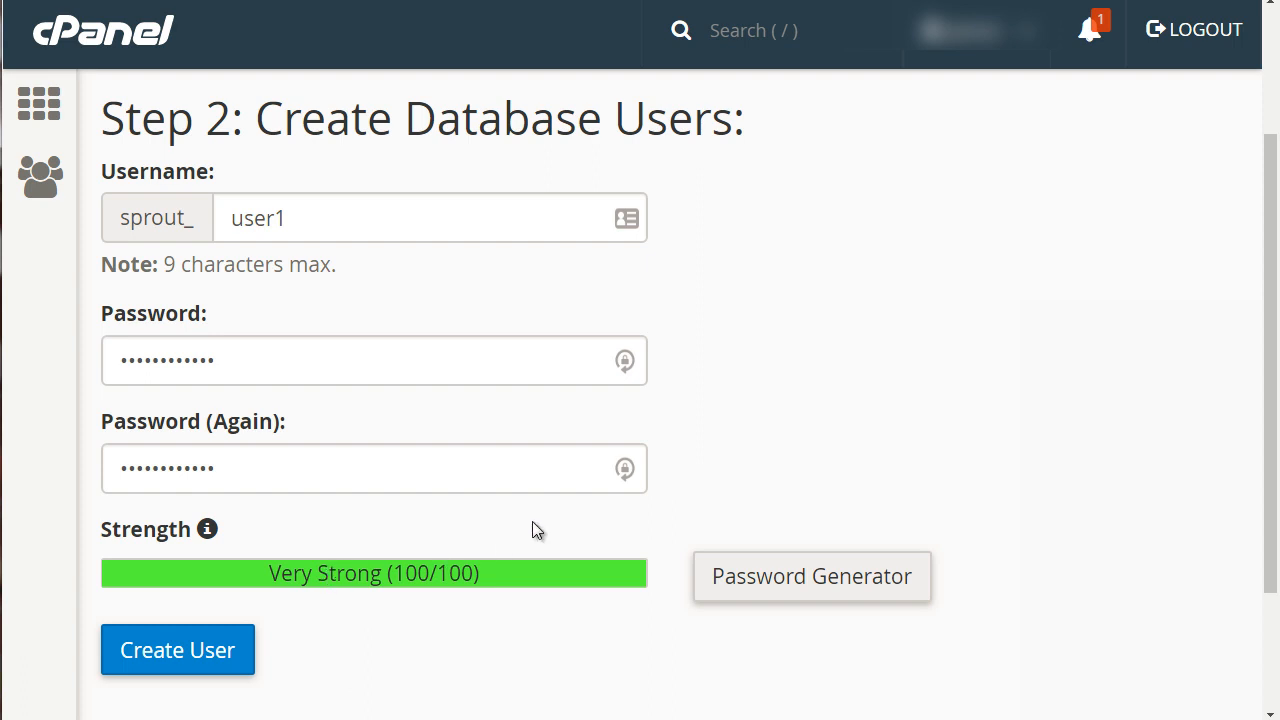
scroll(509, 514, "down", 2)
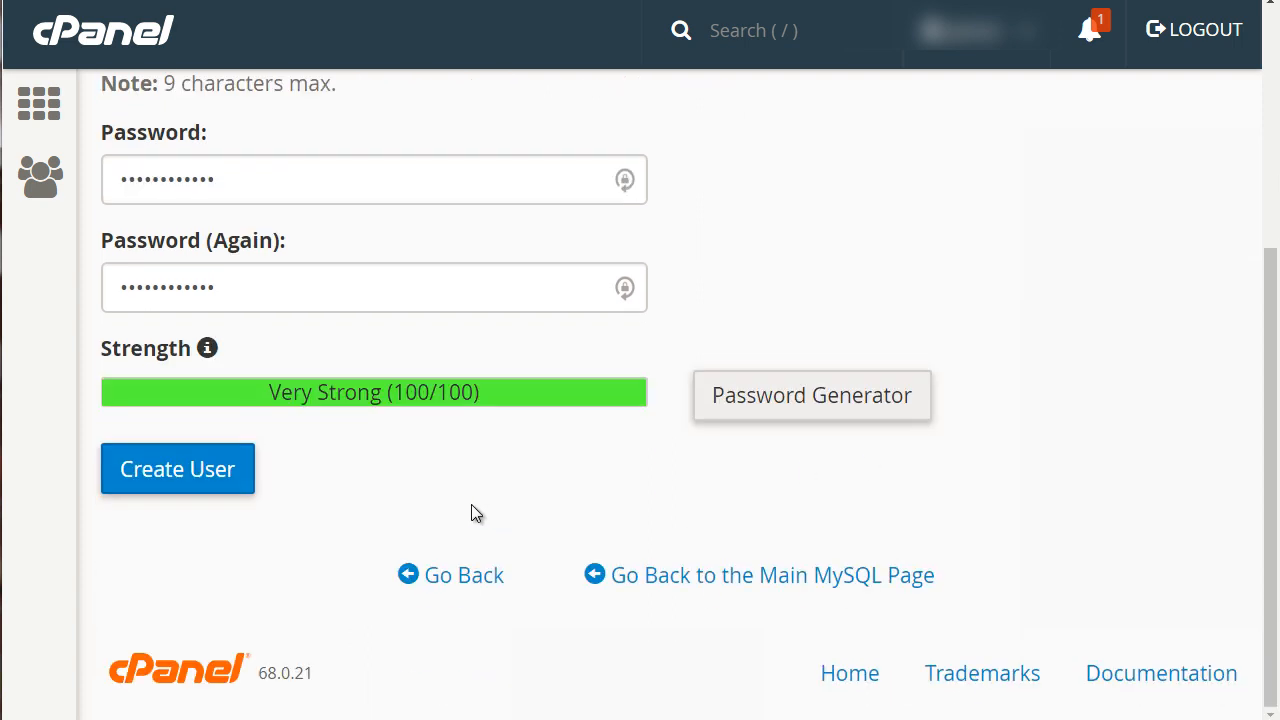
left_click(222, 478)
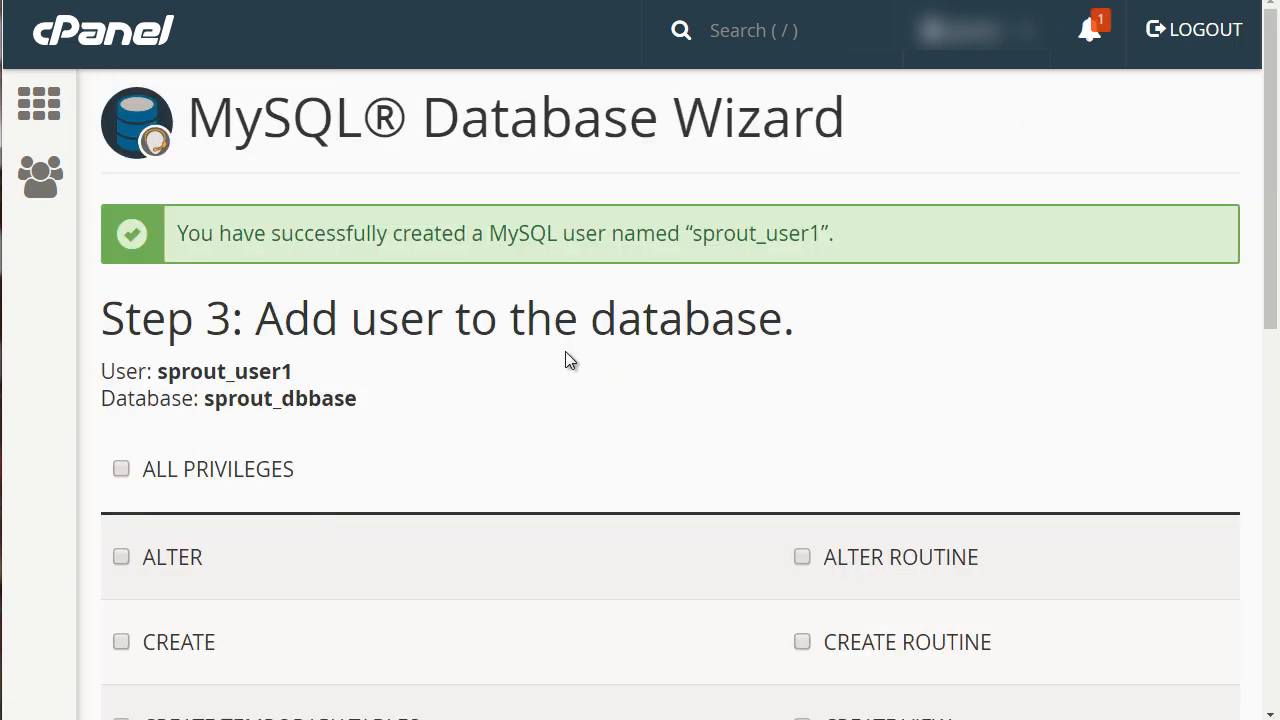
Grant the new user ALL PRIVILEGES on the sprout_dbbase database and submit the assignment.
scroll(565, 360, "down", 2)
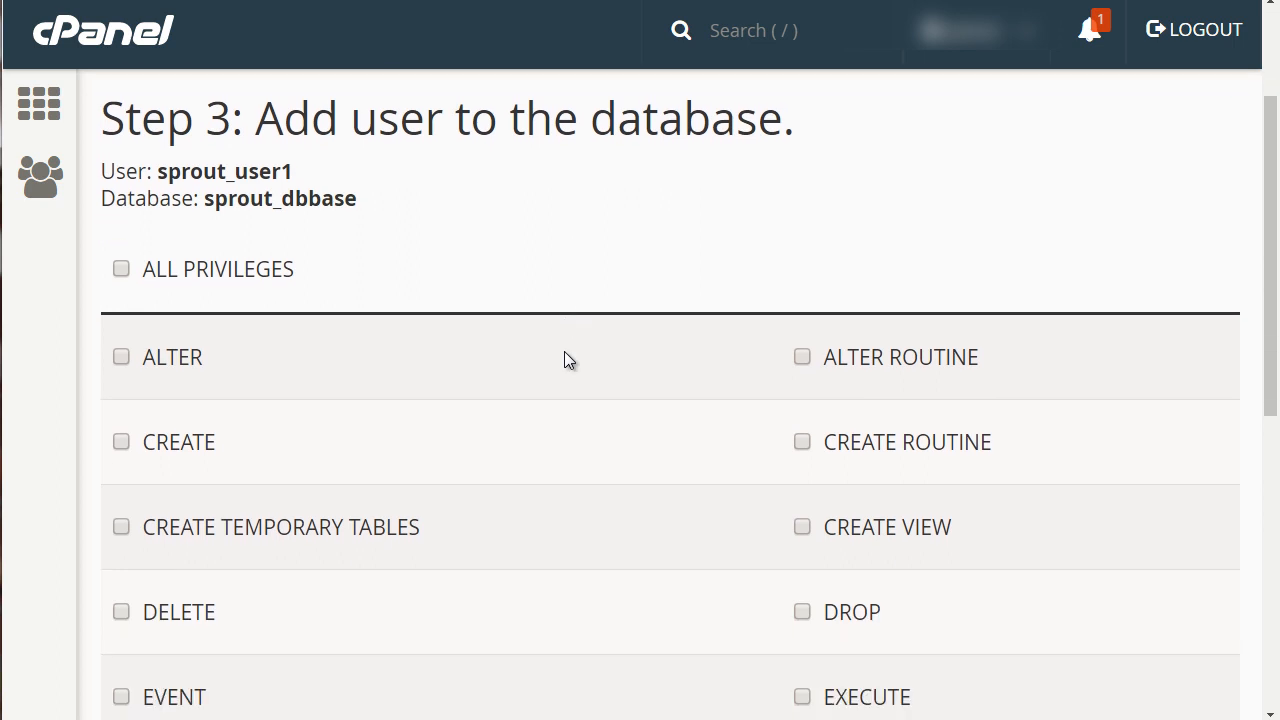
scroll(564, 360, "down", 1)
left_click(121, 171)
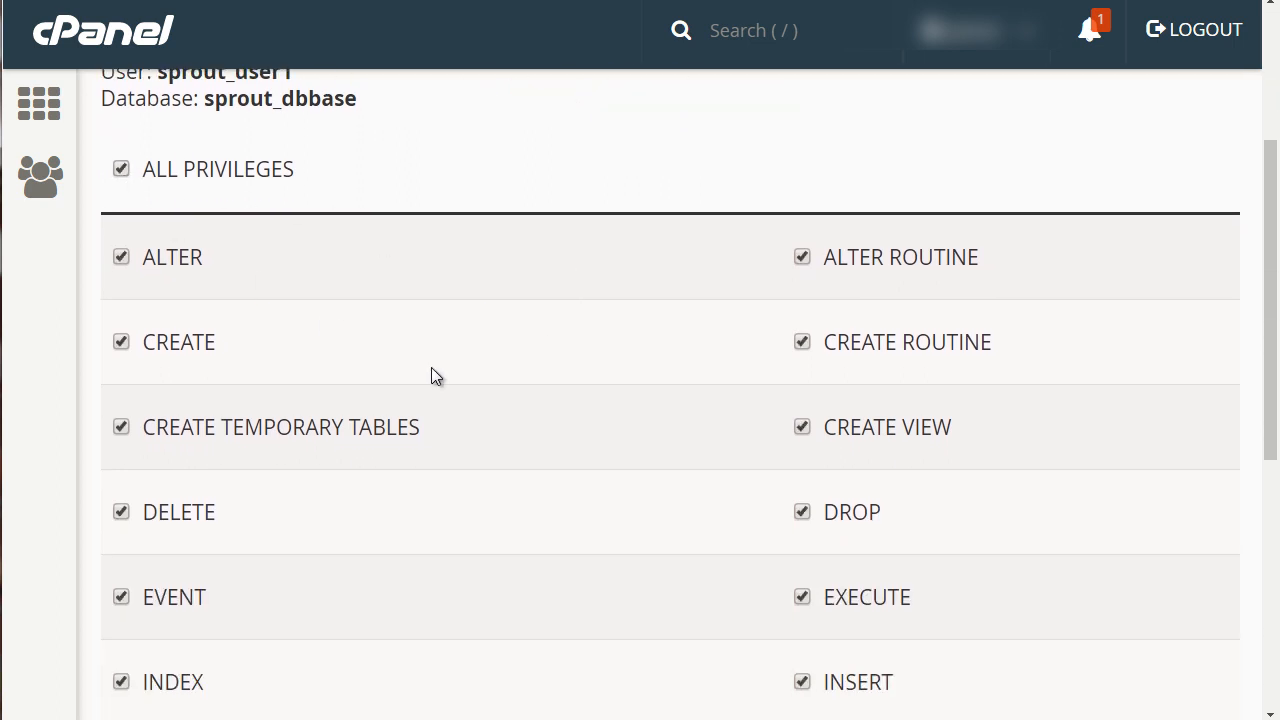
scroll(580, 457, "down", 4)
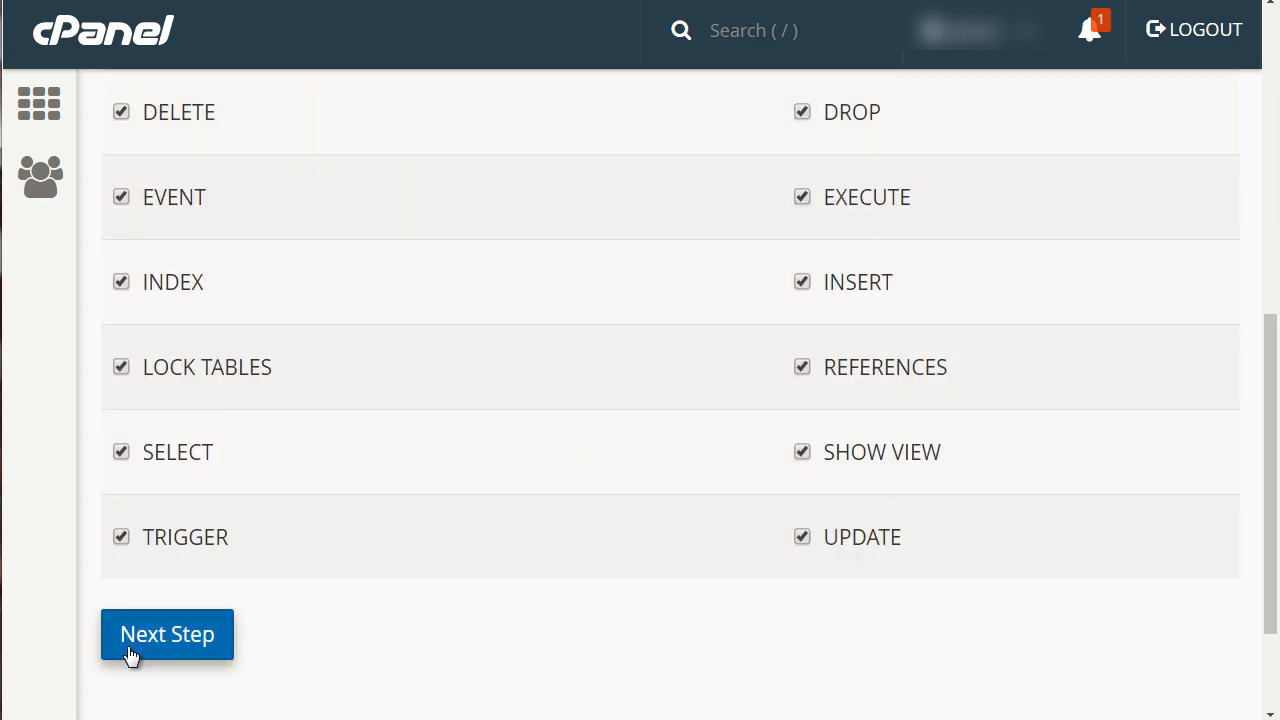
left_click(149, 625)
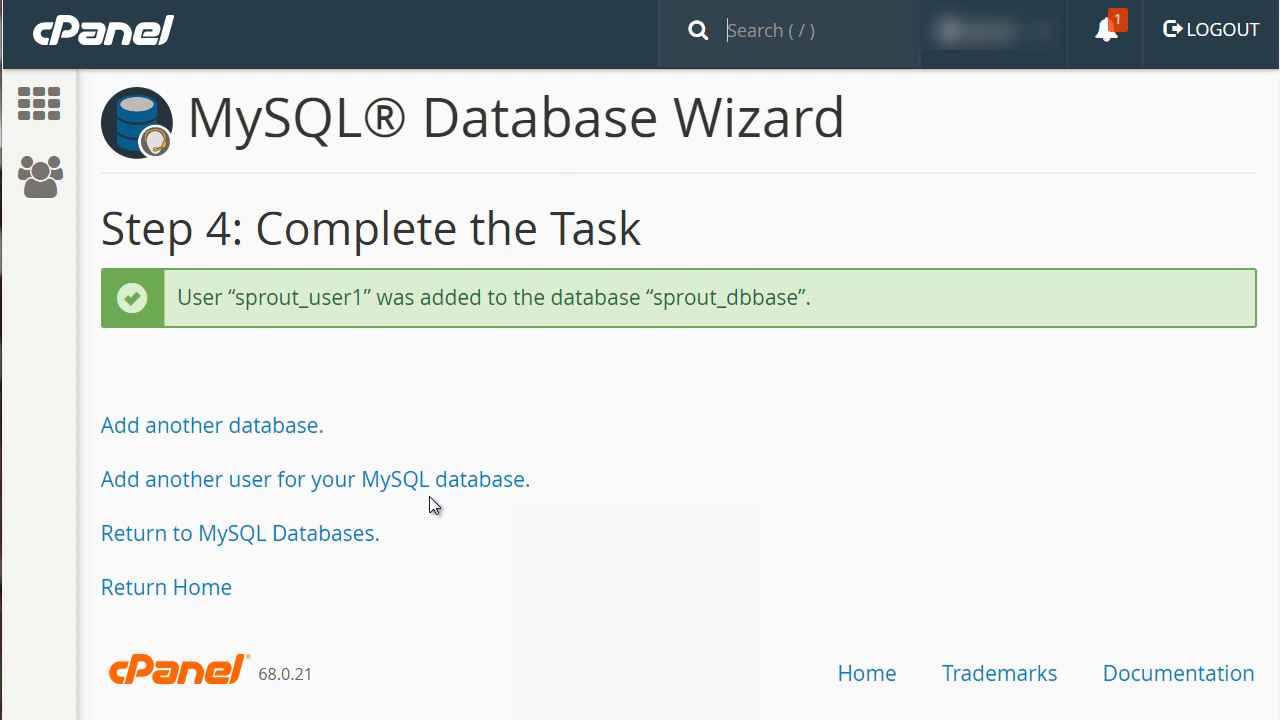
Switch to Notepad and place its blank window below the wizard's completion message.
left_click(0, 719)
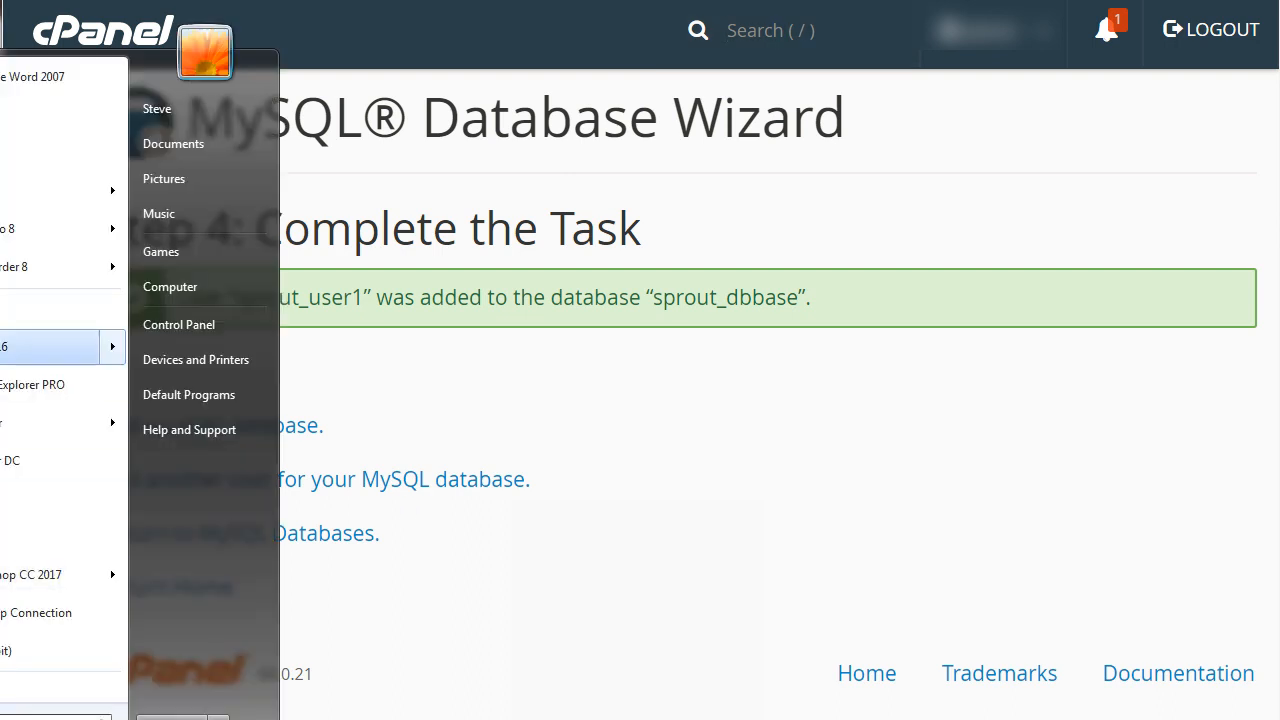
left_click(3, 163)
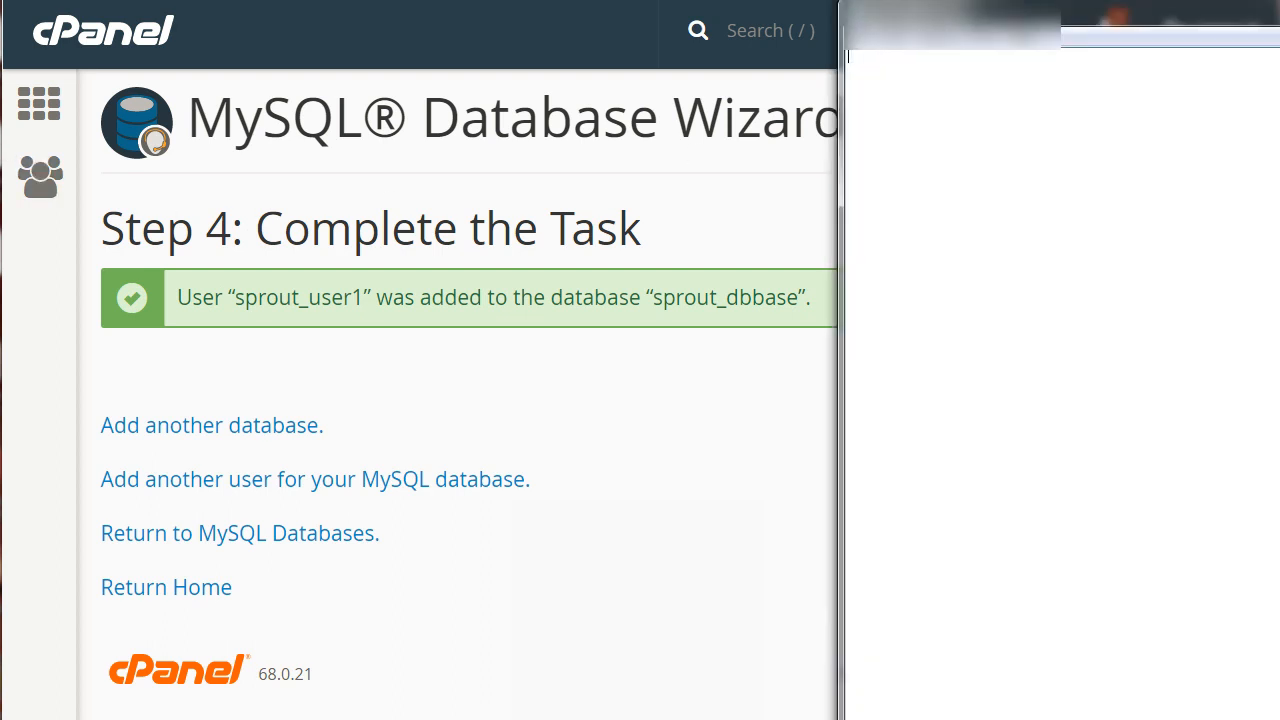
left_click_drag(971, 17, 508, 416)
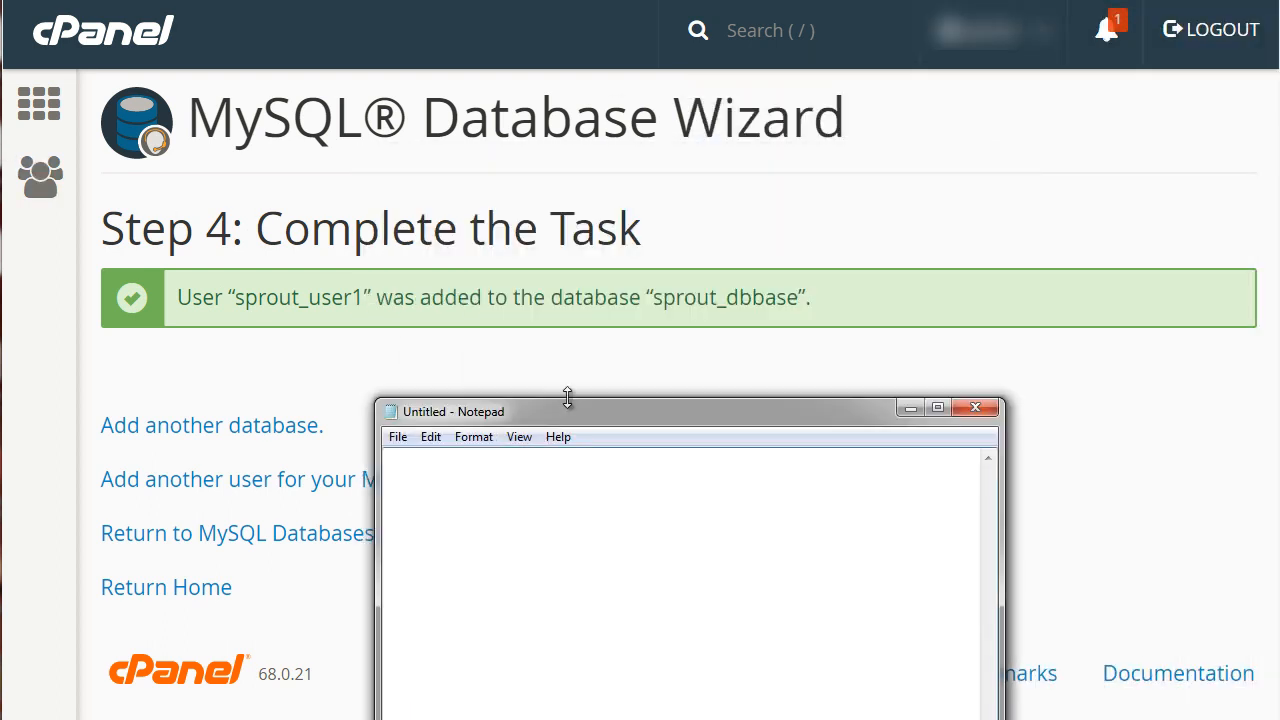
Copy the database name from the completion message and record it in Notepad as "db = sprout_dbbase".
left_click(314, 300)
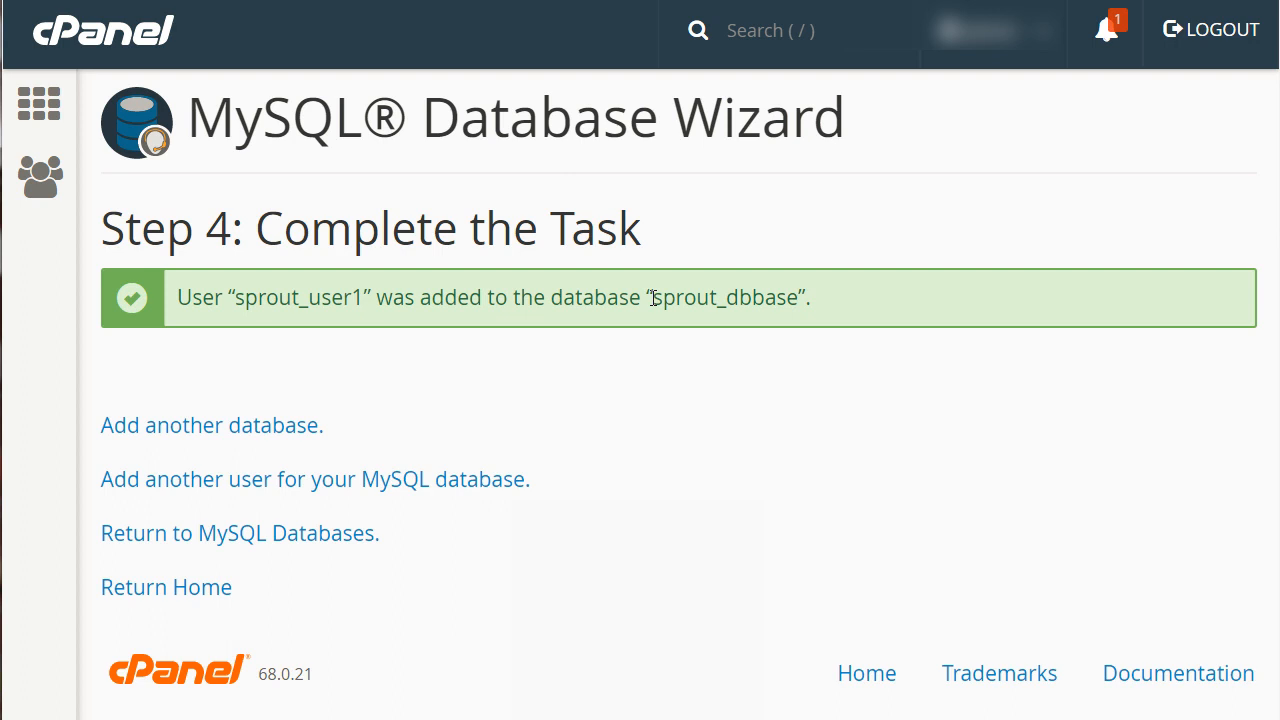
left_click_drag(655, 298, 798, 298)
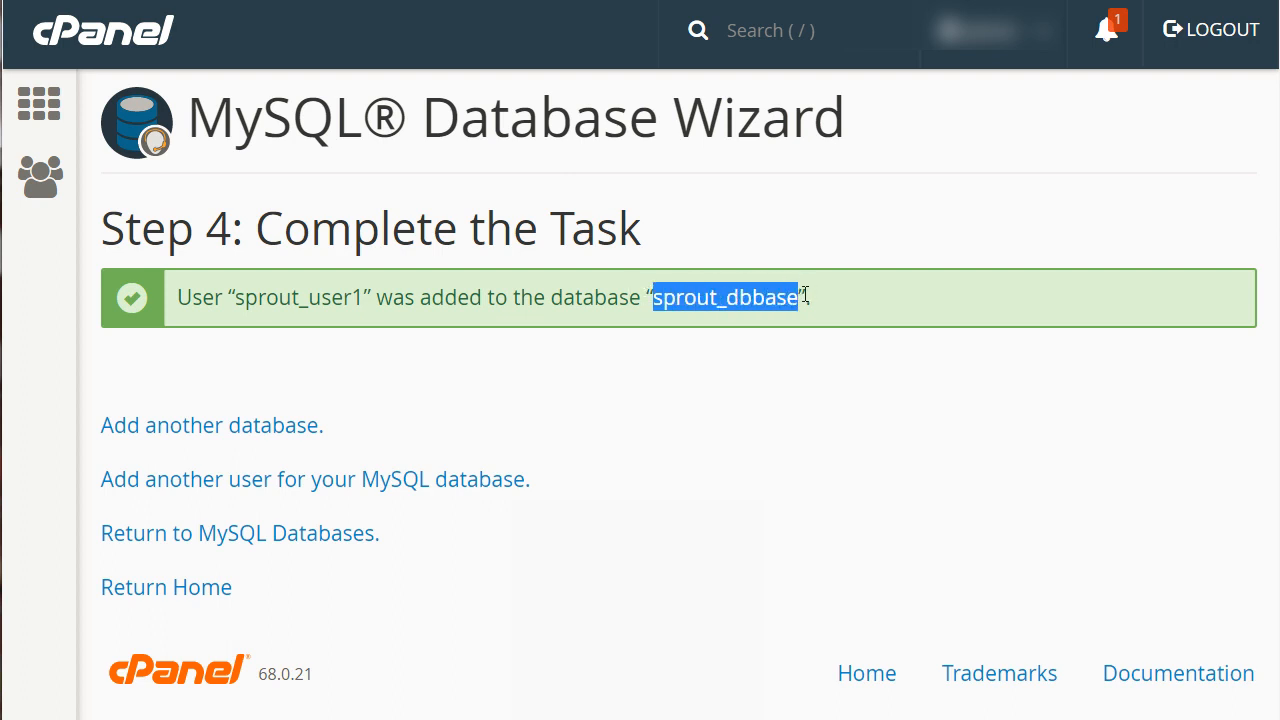
key("ctrl+c")
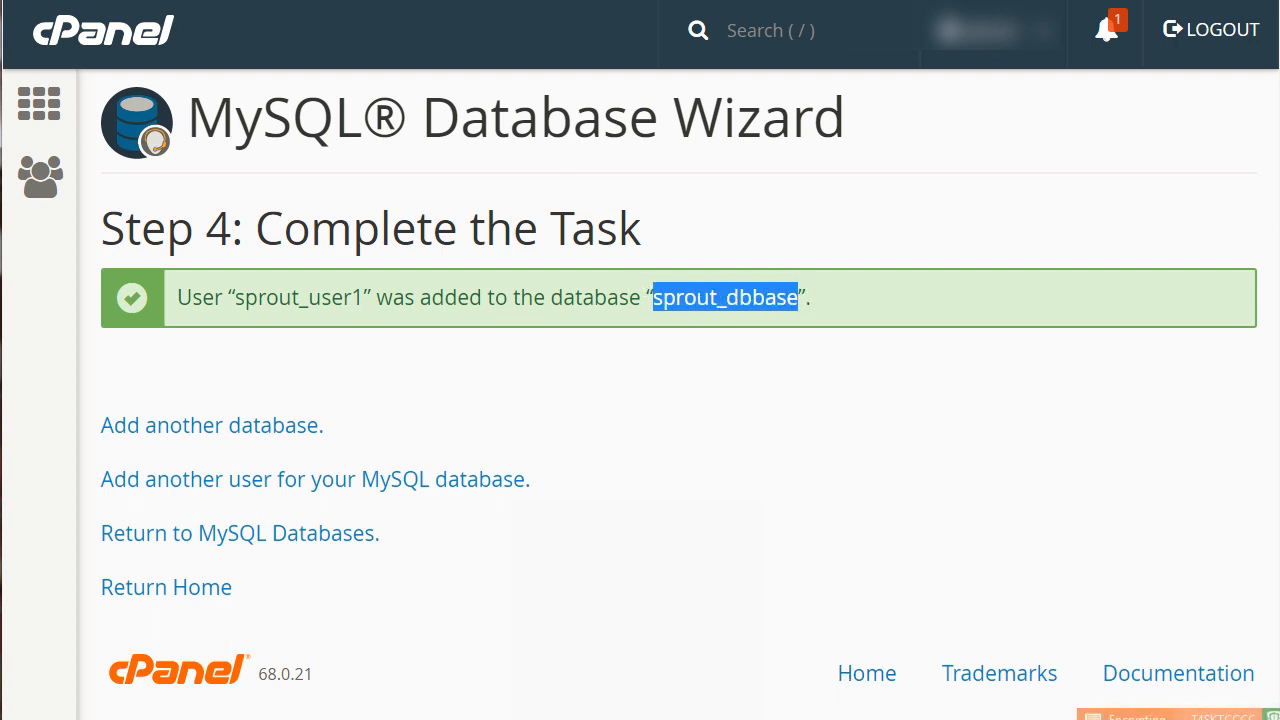
left_click(800, 719)
type("db=")
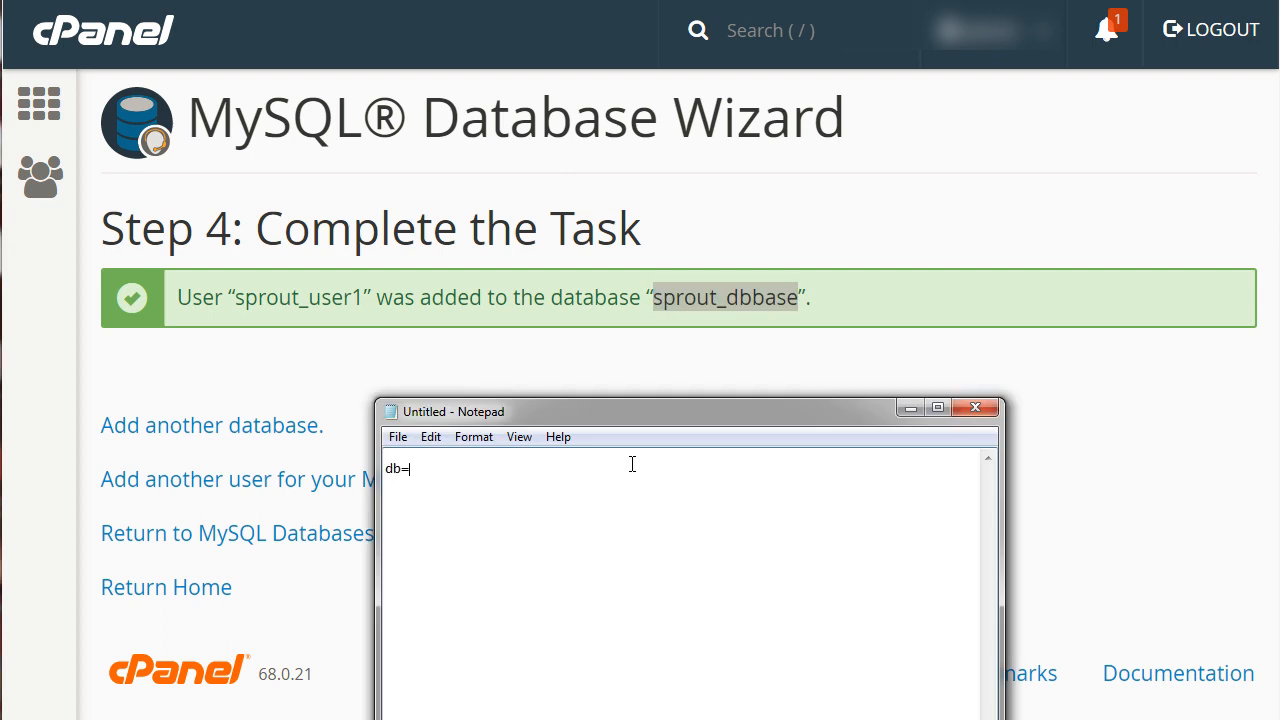
key("BackSpace")
type("=")
key("ctrl+v")
Copy the username sprout_user1 into a second Notepad line labelled "user =" and return to the cPanel page.
left_click_drag(364, 303, 237, 300)
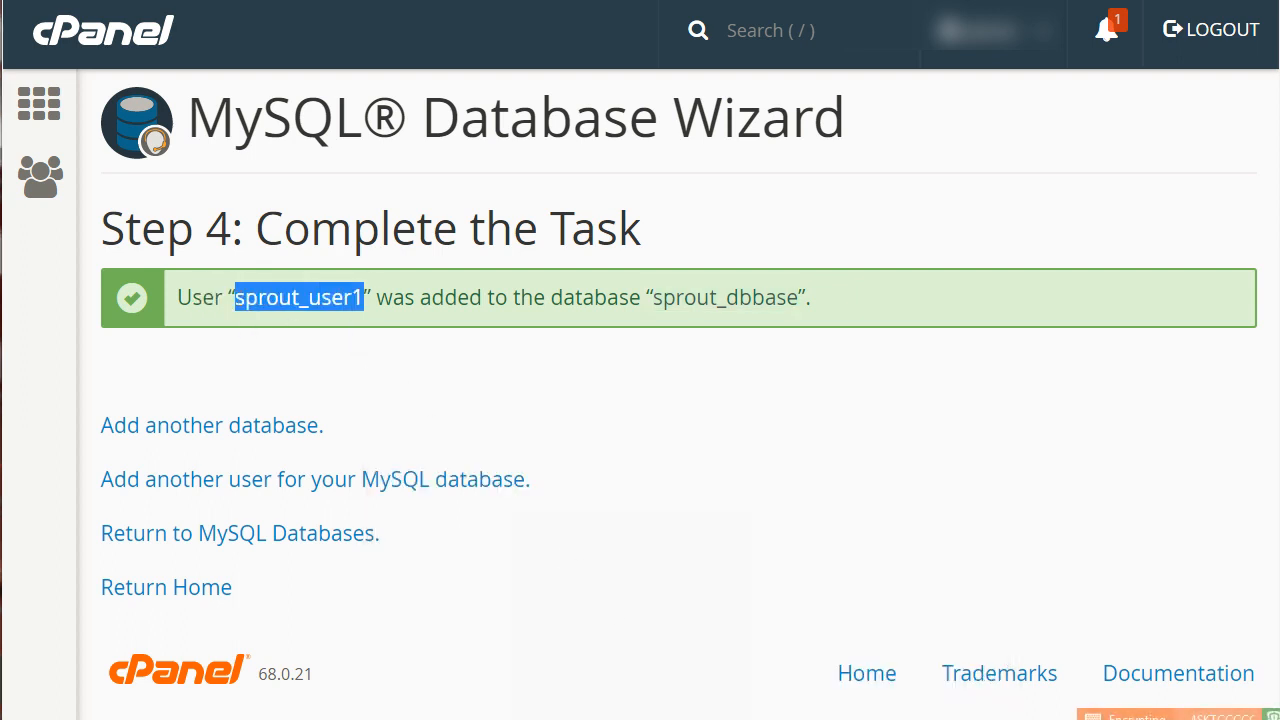
key("alt+Tab")
type("user =")
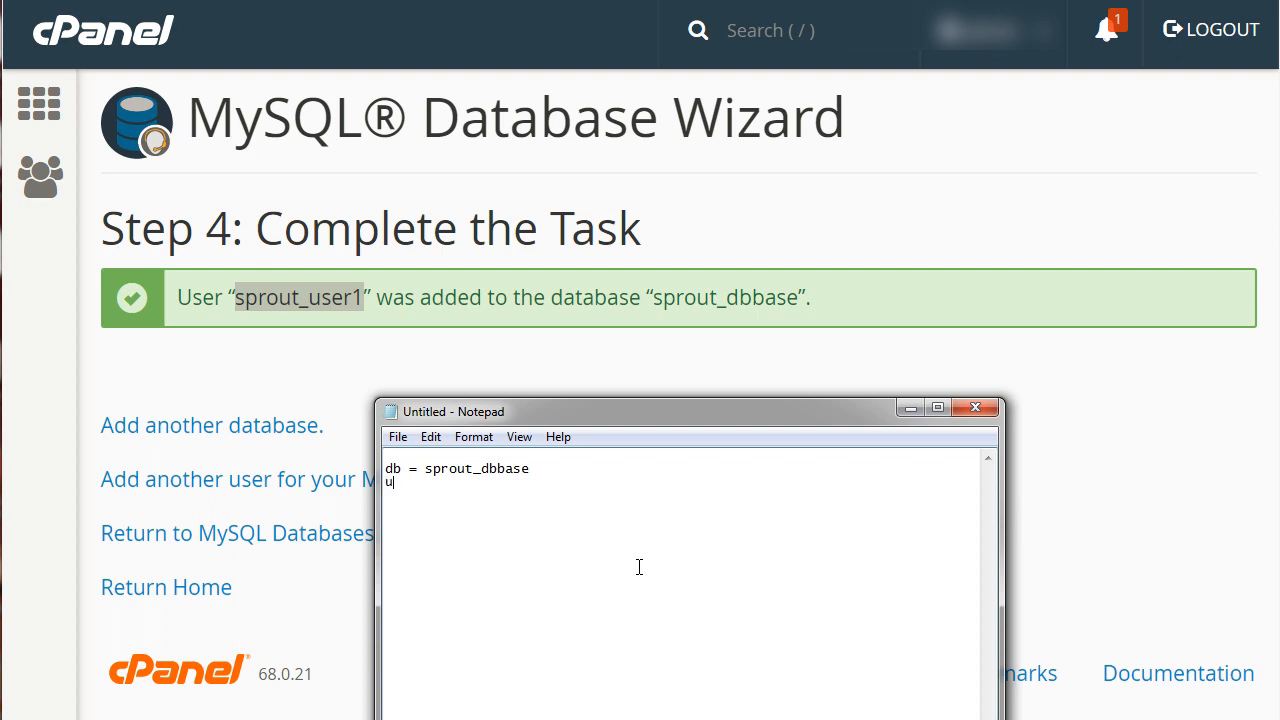
key("ctrl+v")
left_click(753, 340)
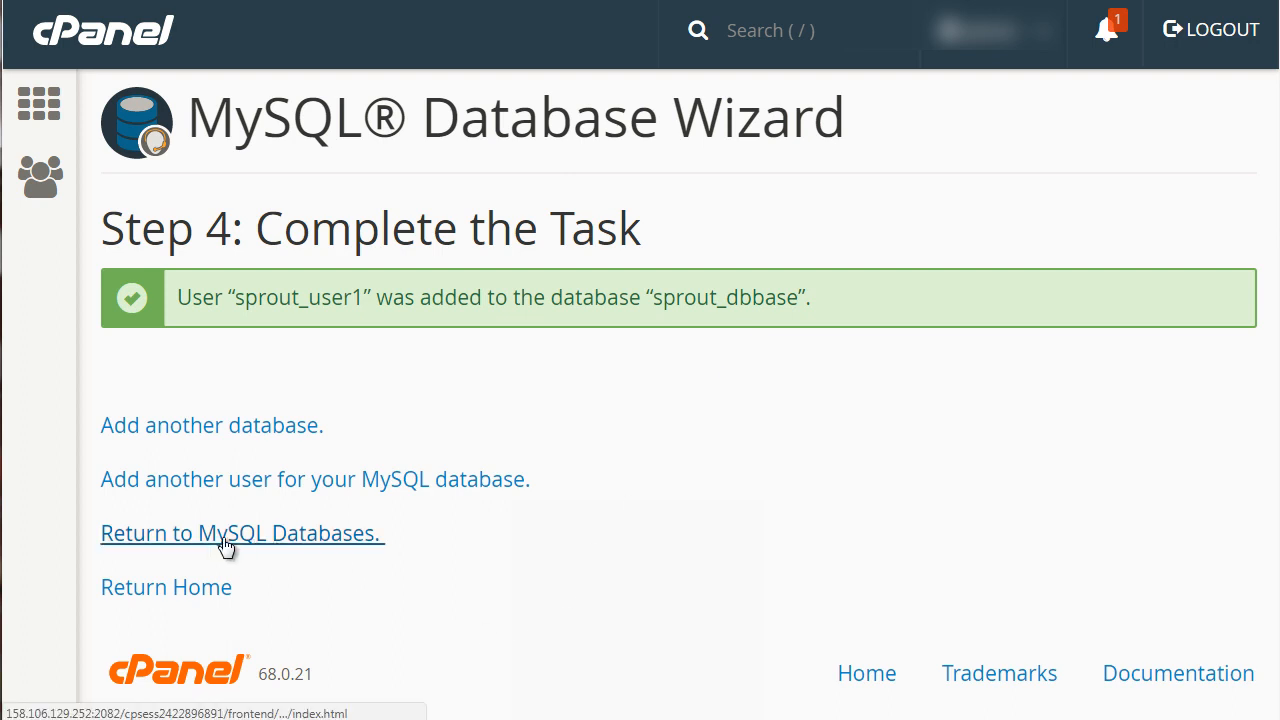
Return to MySQL Databases and review the current databases and their privileged users.
left_click(286, 542)
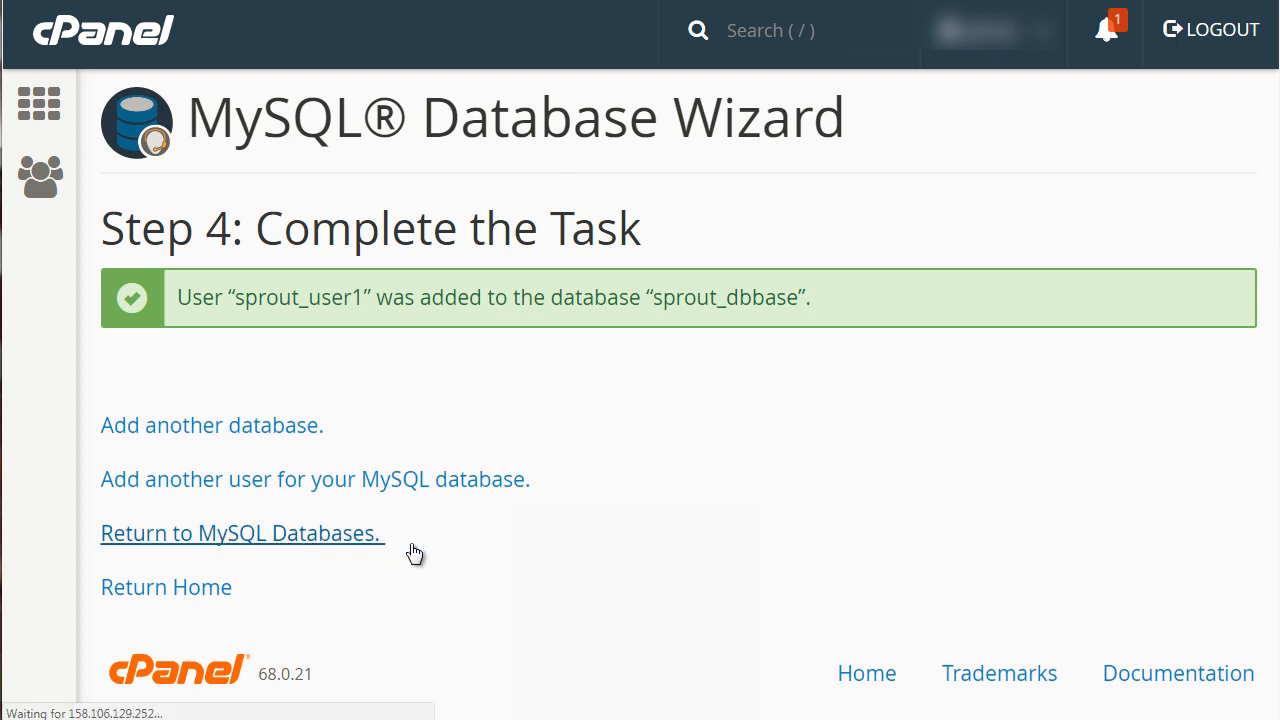
scroll(1116, 356, "down", 5)
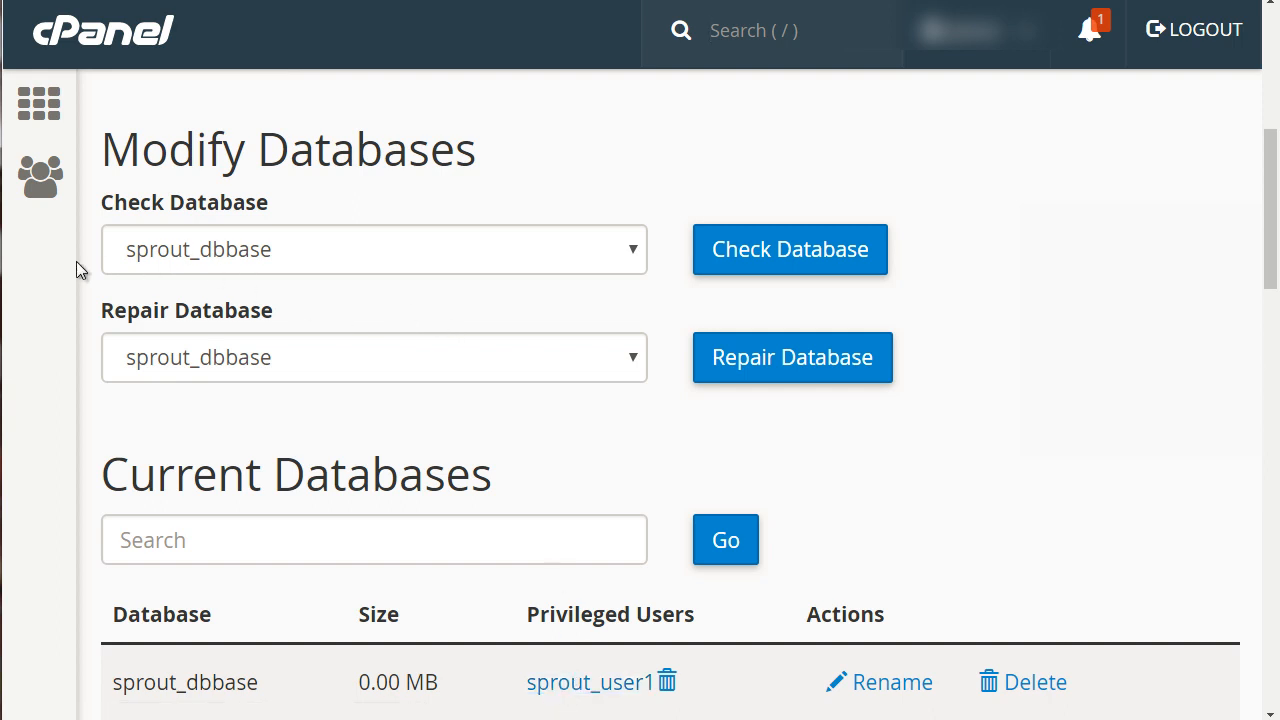
scroll(76, 261, "up", 3)
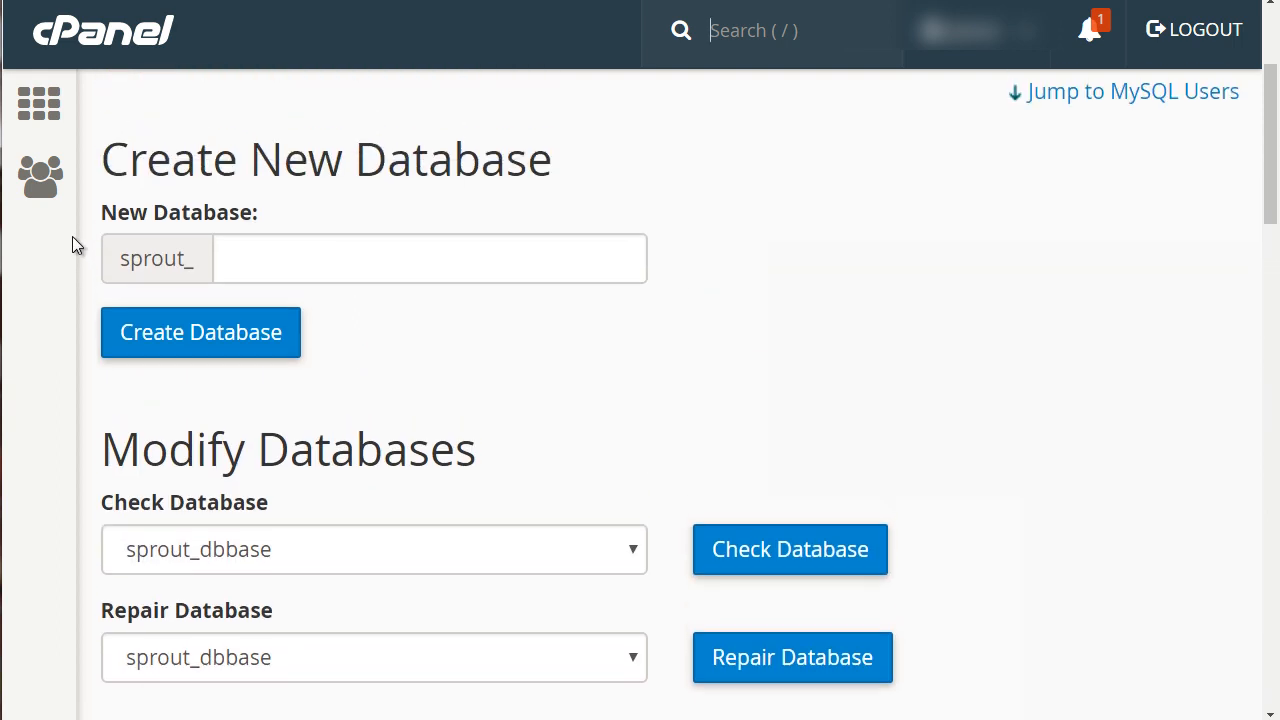
Return to the cPanel home page, open phpMyAdmin and select the sprout_dbbase database.
left_click(45, 108)
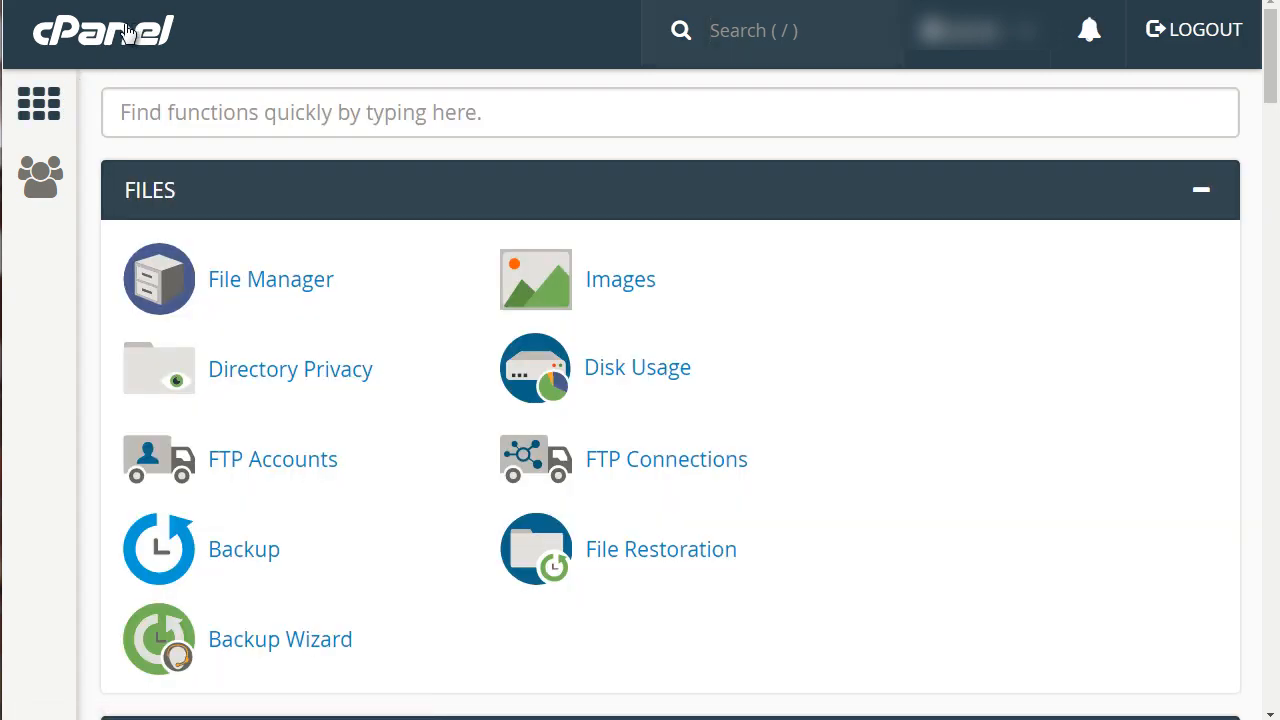
scroll(80, 274, "down", 6)
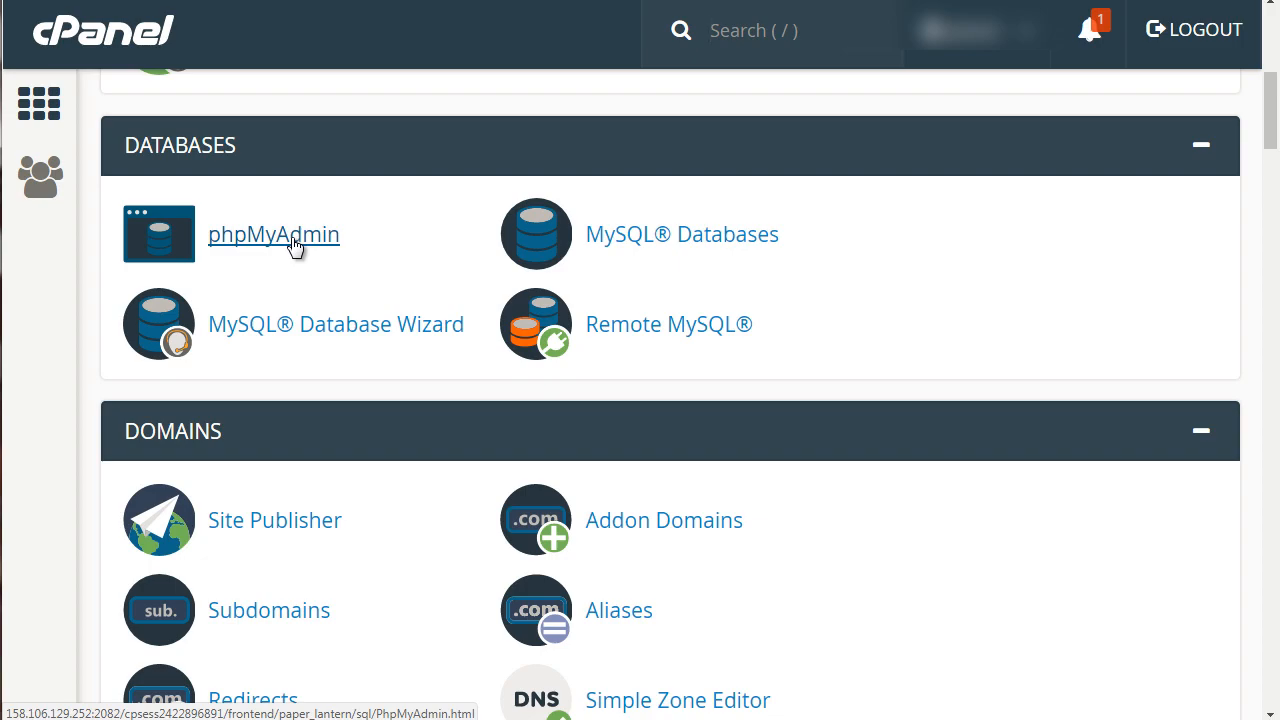
left_click(293, 236)
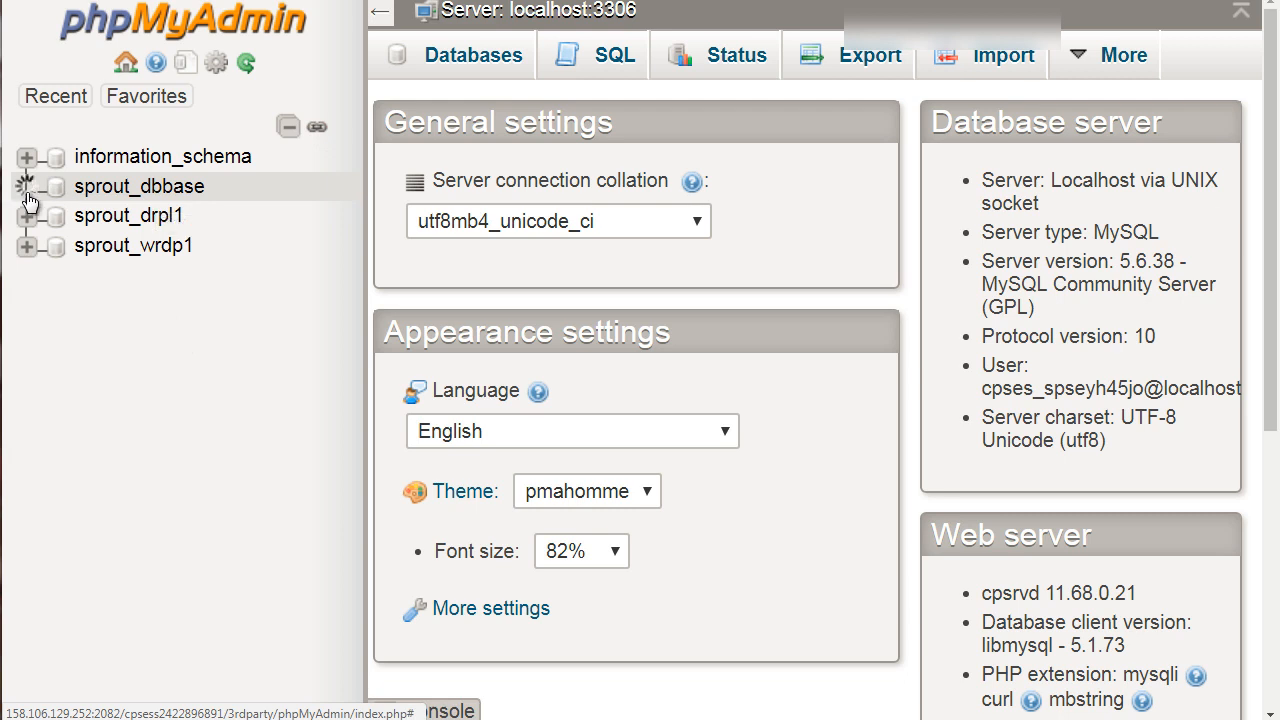
left_click(112, 199)
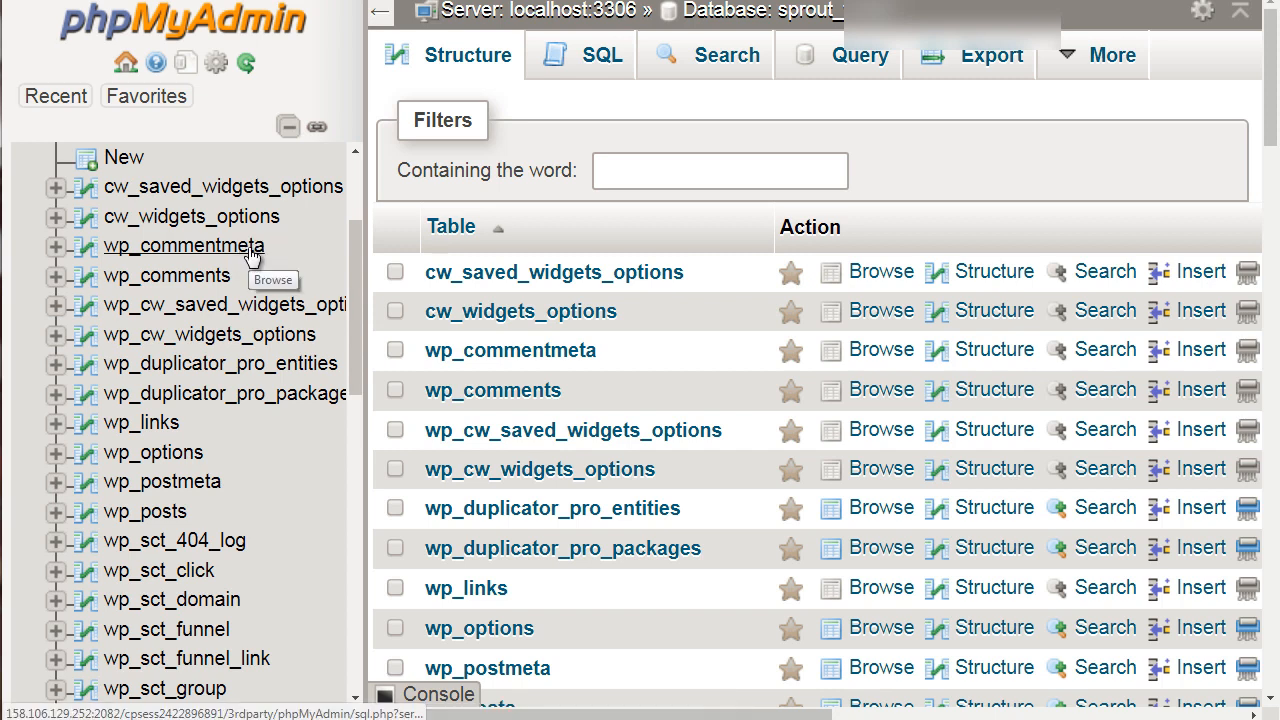
Look through the tables of the sprout_wrdp1 database and browse the records of the wp_comments table.
scroll(250, 255, "down", 1)
scroll(249, 250, "up", 2)
scroll(248, 247, "down", 1)
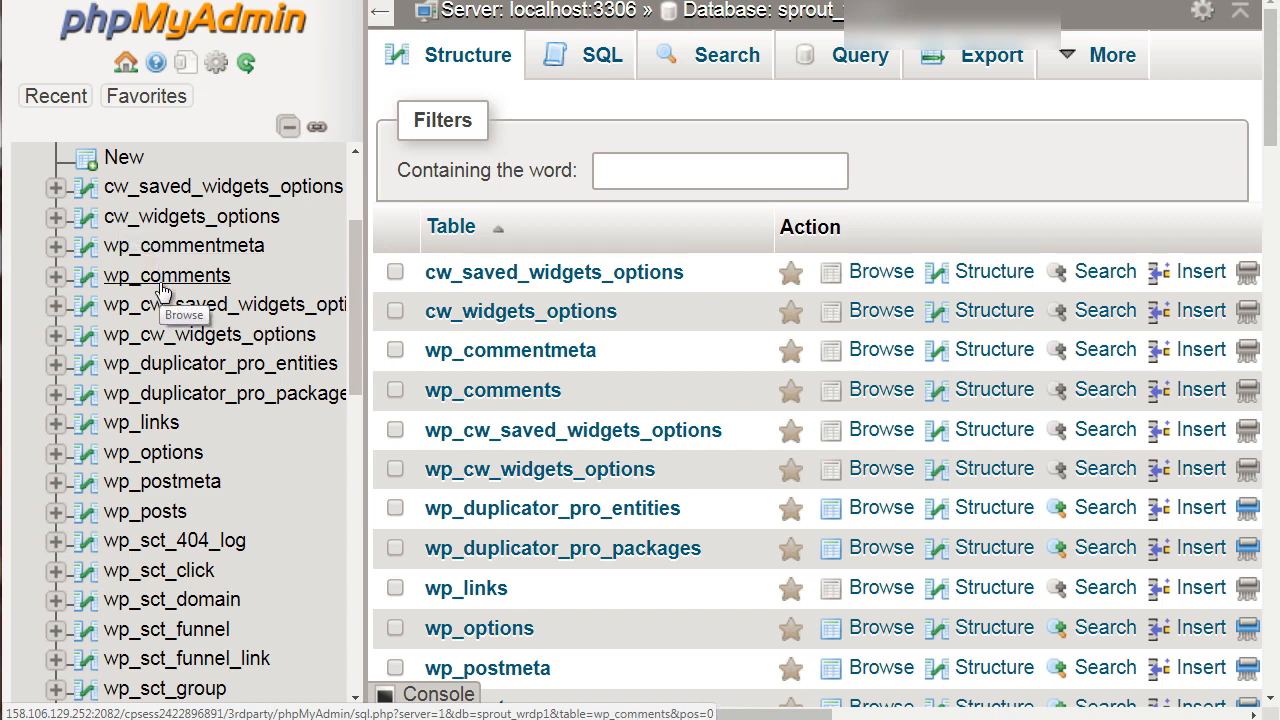
scroll(163, 288, "down", 1)
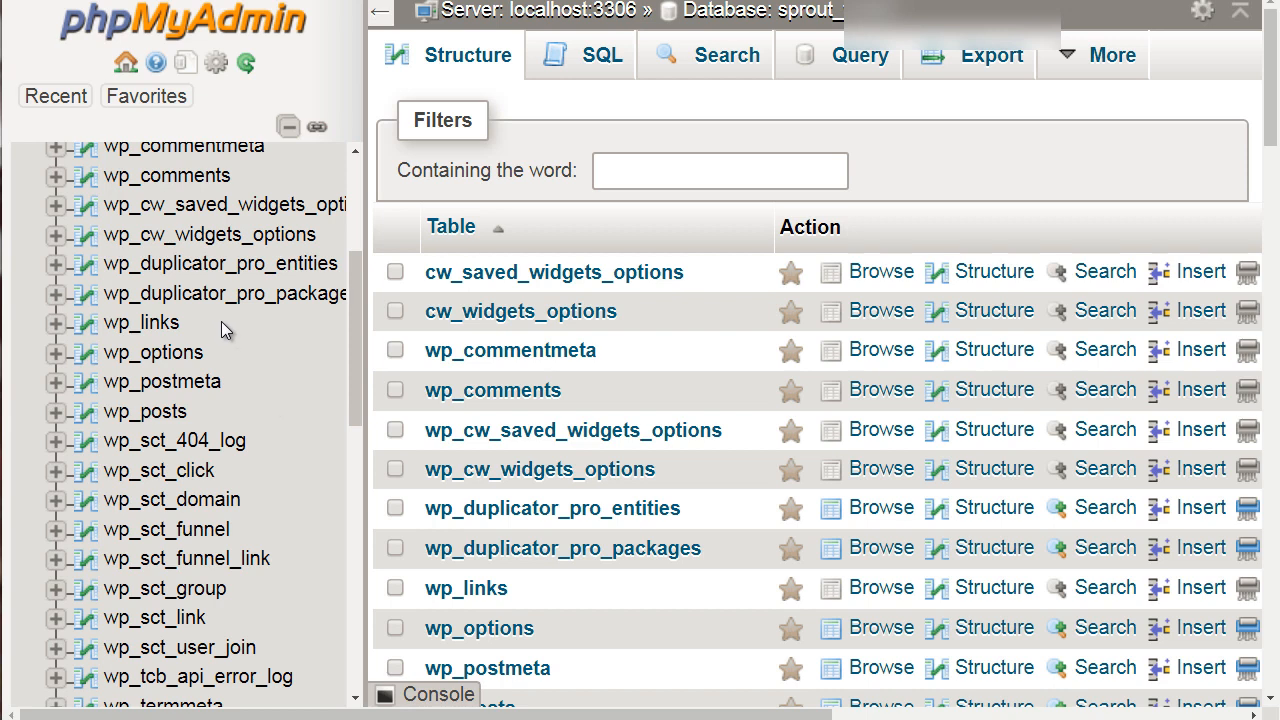
left_click(170, 178)
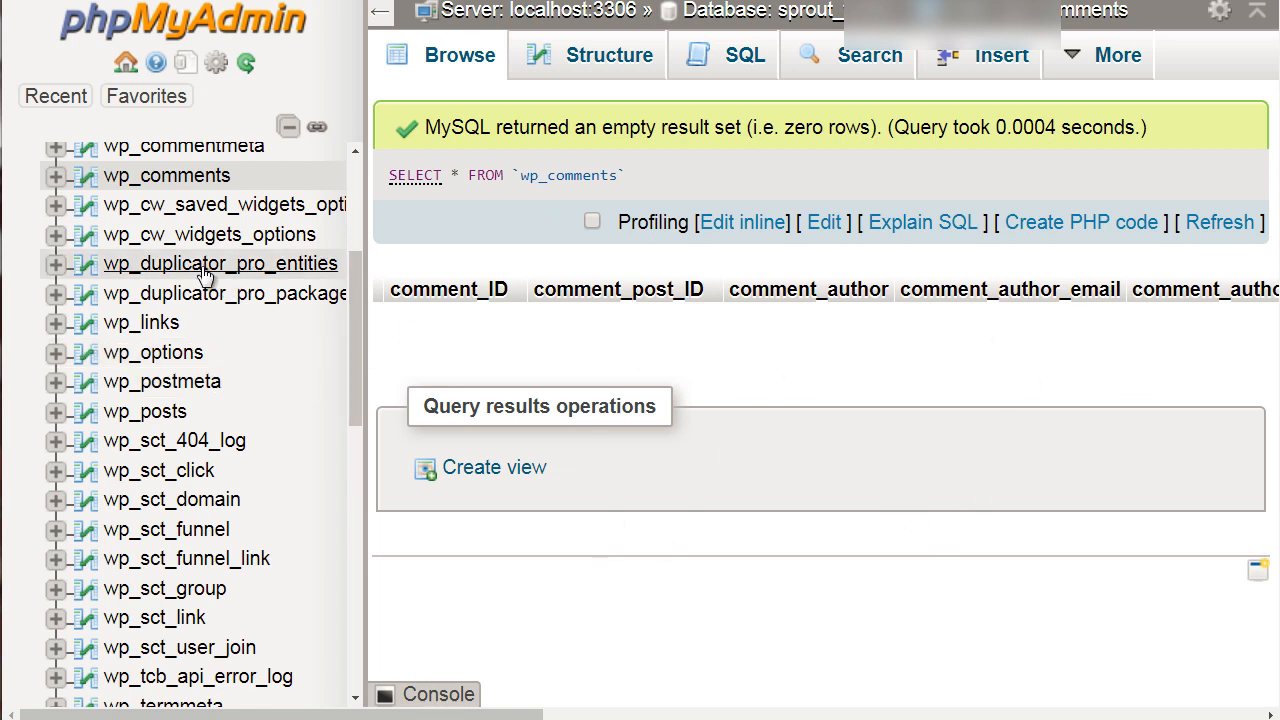
Examine the rest of the database's table list, from the wp_sct tables through the wp_tve and wp_wf tables.
scroll(205, 270, "up", 1)
scroll(205, 270, "down", 1)
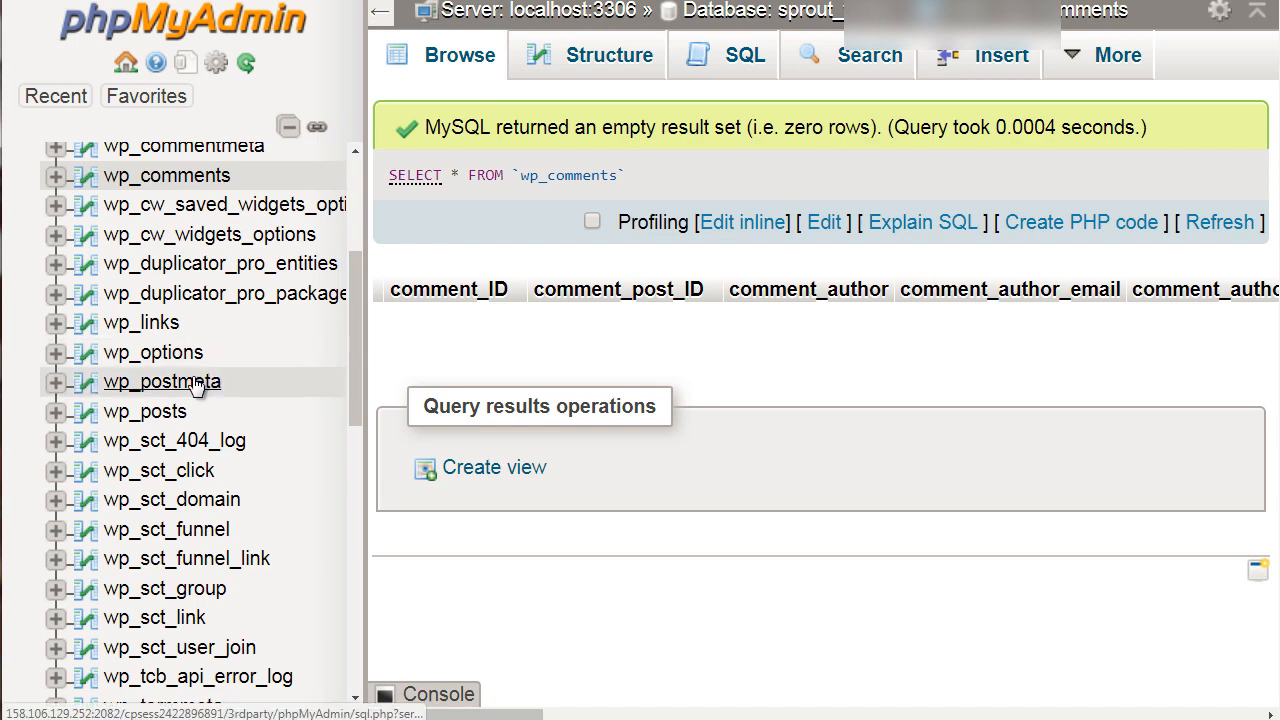
scroll(200, 380, "up", 3)
scroll(196, 386, "down", 9)
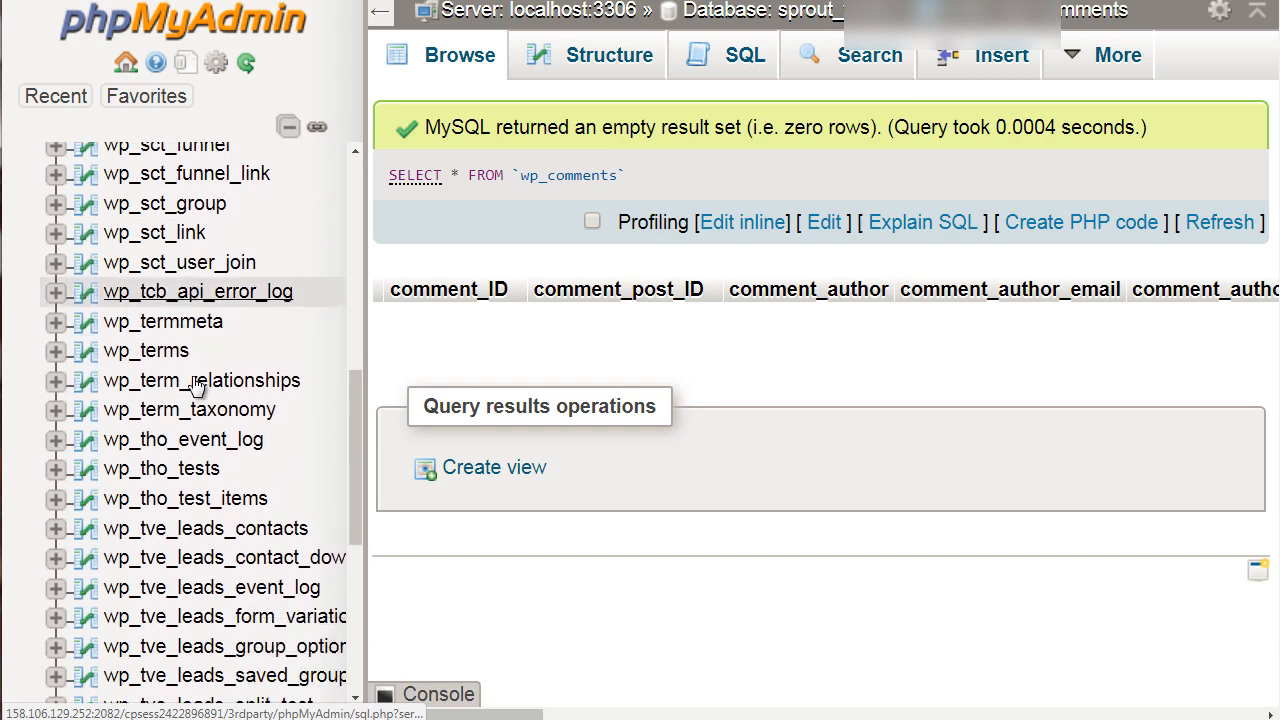
scroll(195, 385, "down", 3)
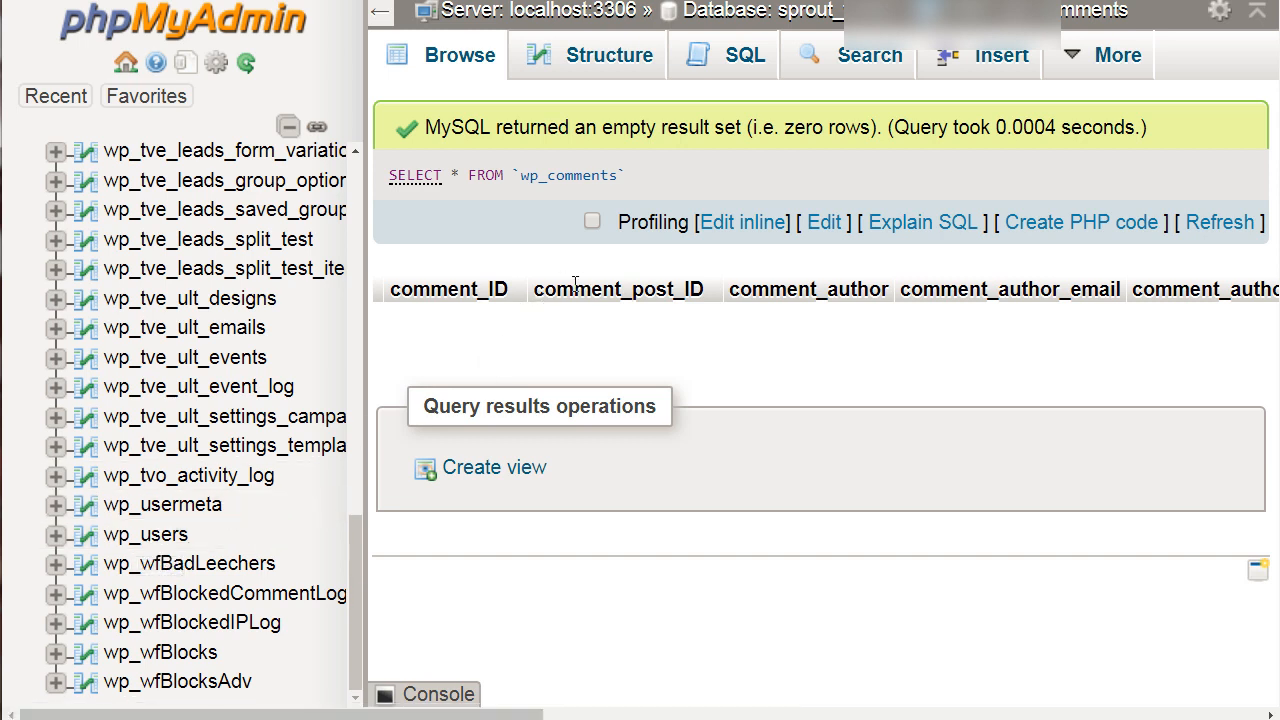
scroll(240, 376, "up", 2)
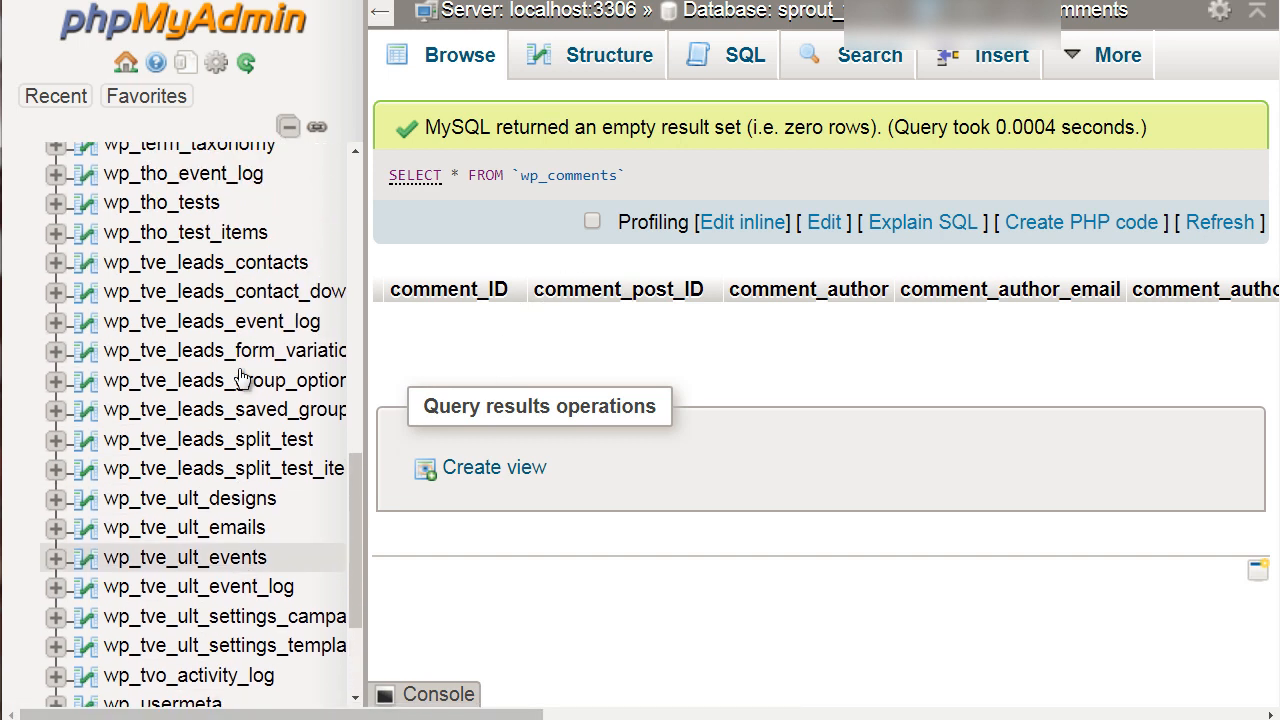